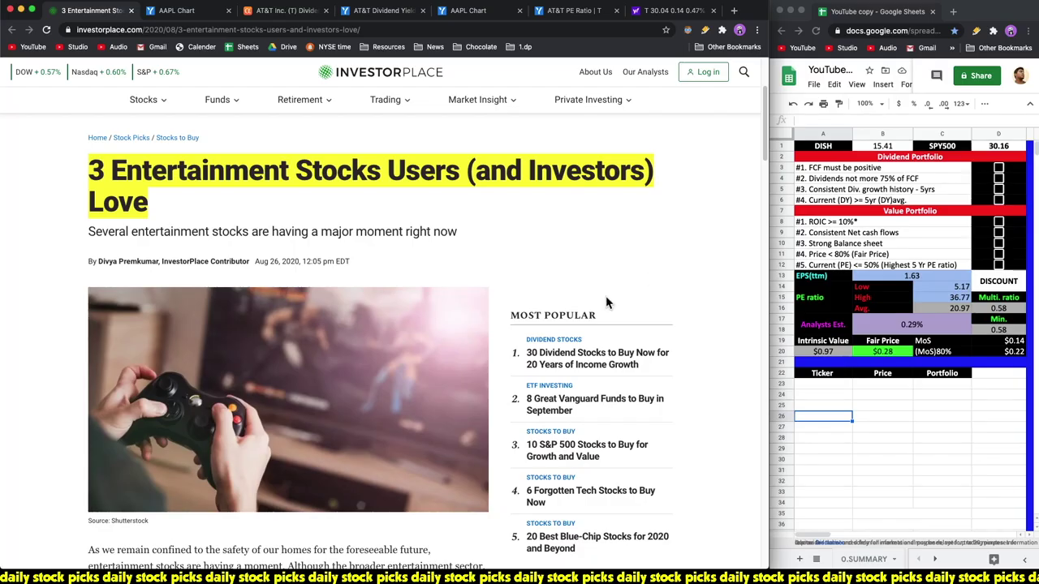
Read the article's introduction, its three entertainment stock picks and the Disney (DIS) section
mouse_move(67, 176)
mouse_move(317, 172)
scroll(289, 296, "down", 4)
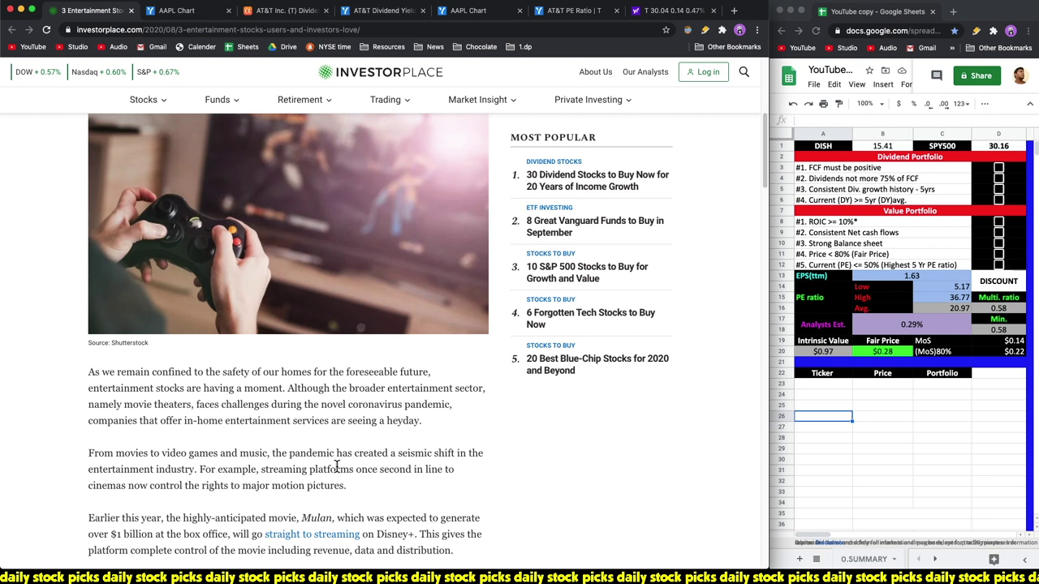
scroll(337, 469, "down", 3)
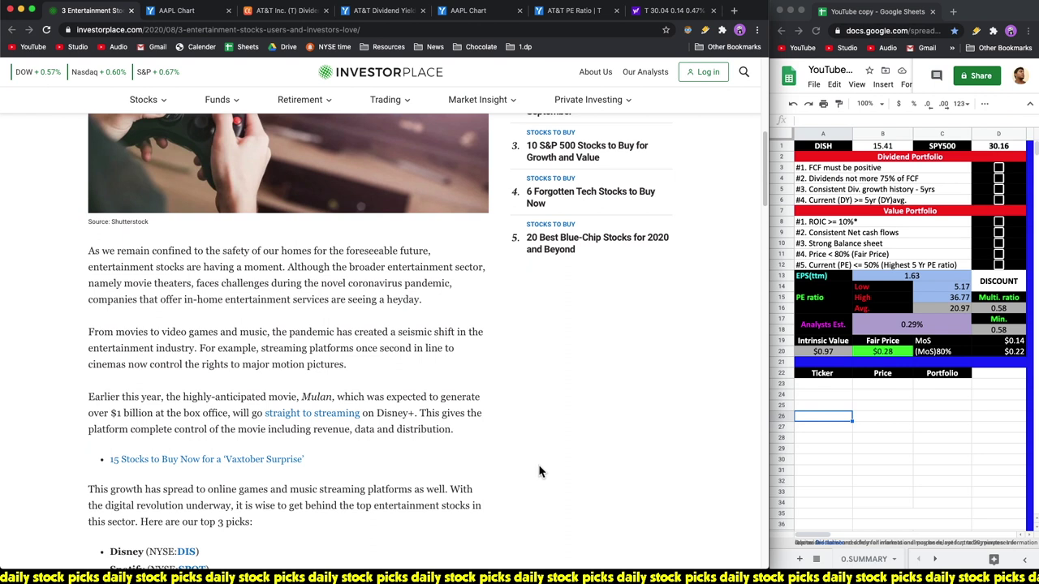
scroll(541, 470, "down", 5)
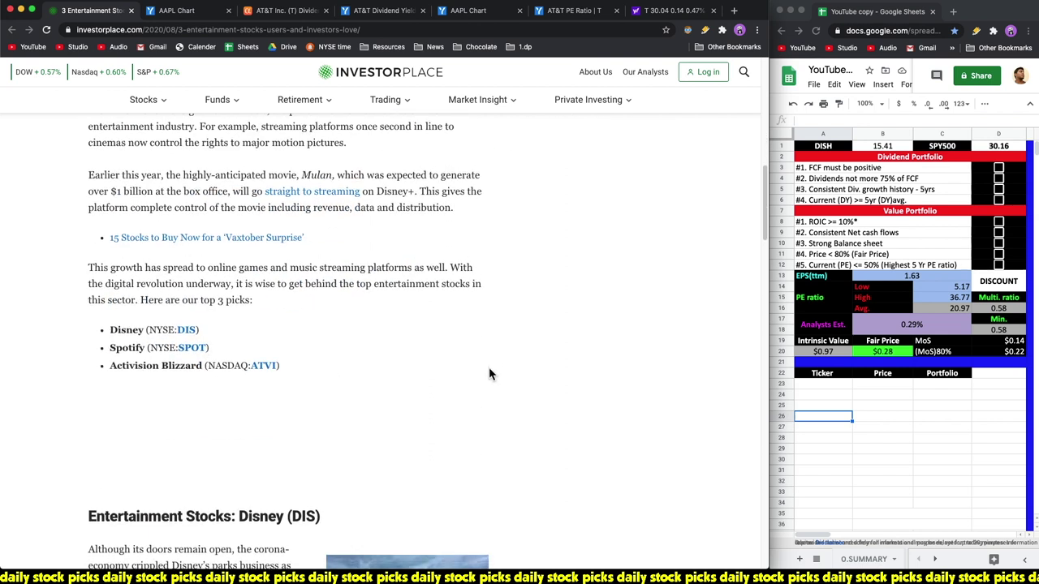
scroll(490, 374, "down", 5)
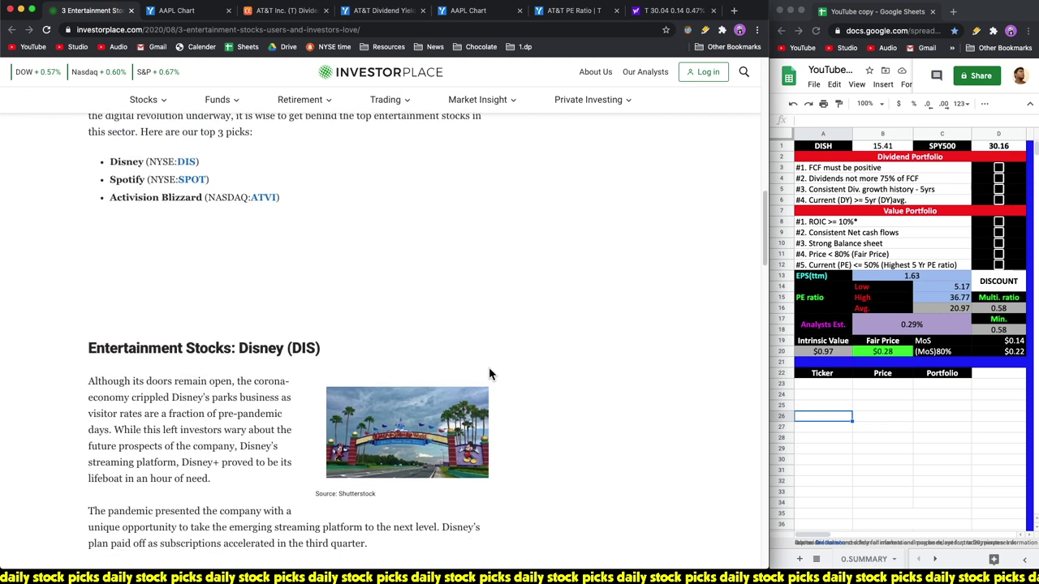
scroll(575, 364, "down", 2)
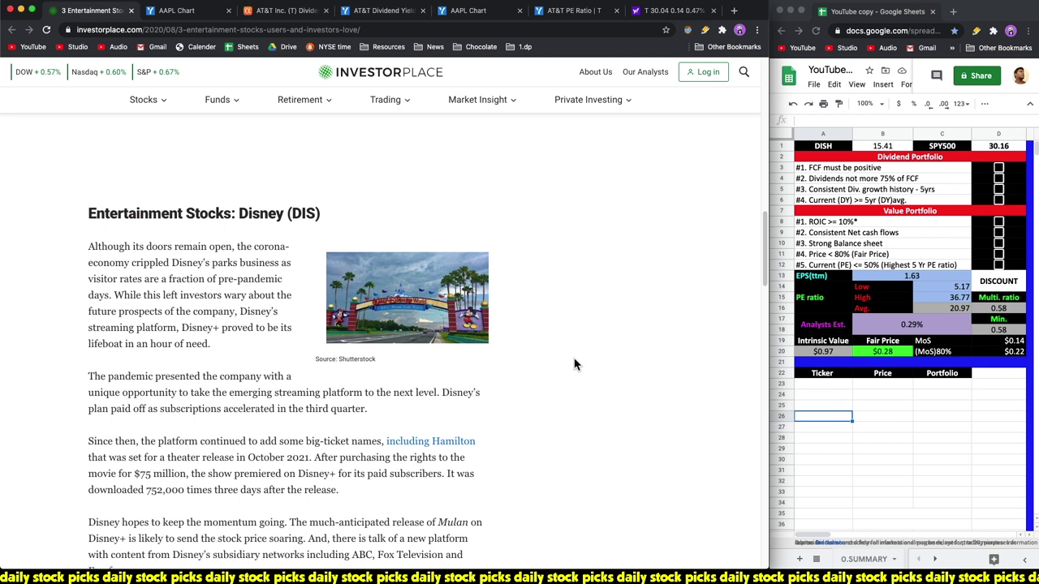
scroll(574, 364, "down", 1)
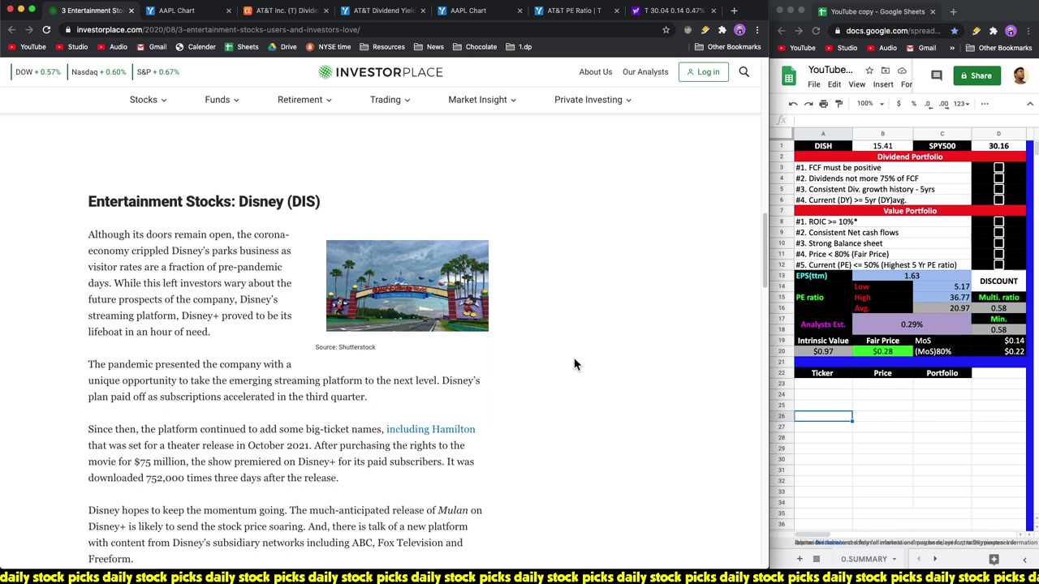
scroll(574, 364, "down", 5)
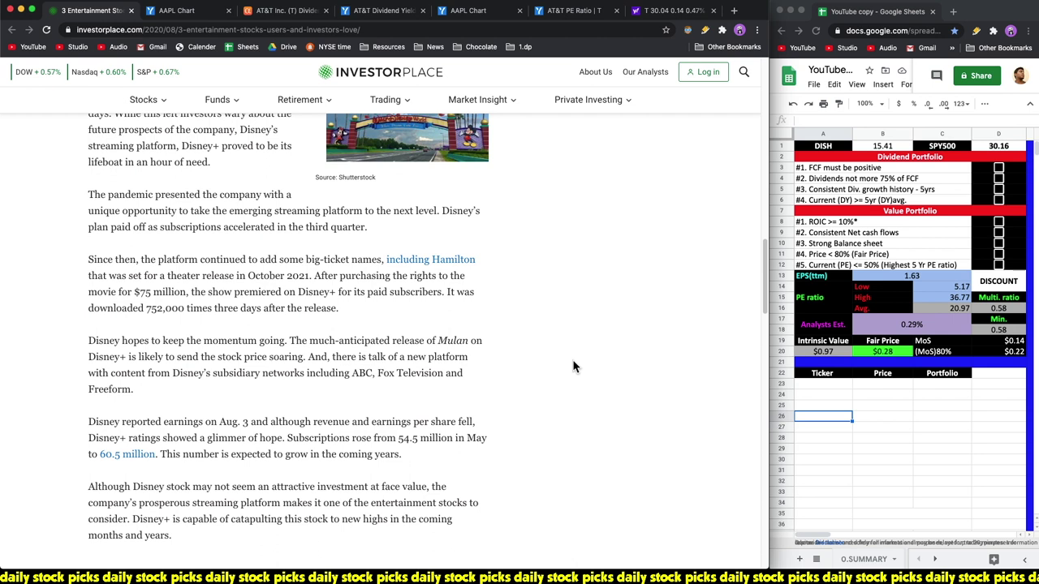
scroll(573, 366, "down", 4)
scroll(573, 366, "up", 5)
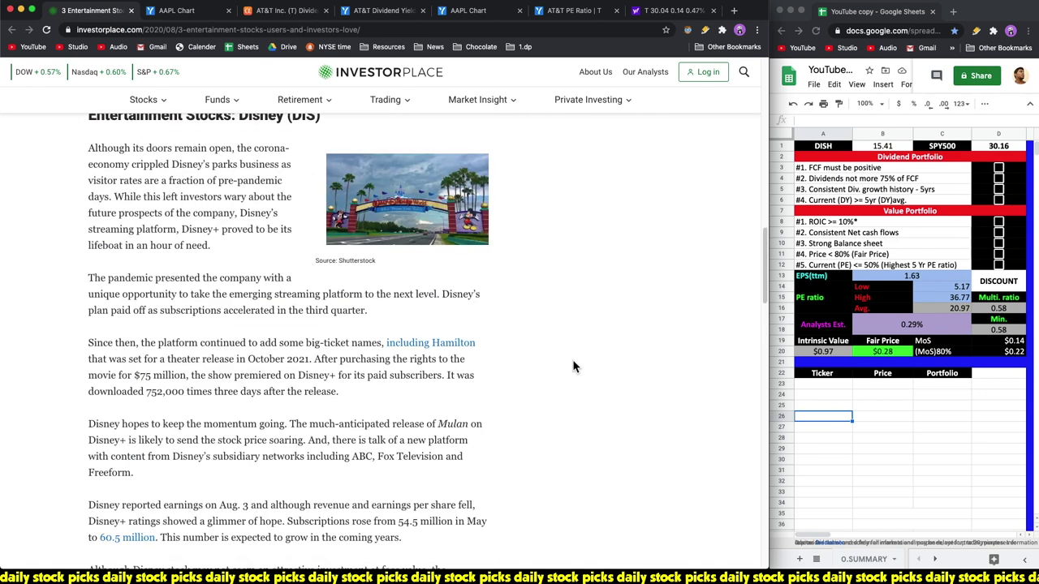
Set the ticker in cell A1 of the stock checklist spreadsheet to DIS and inspect the PE formula in B1
left_click(819, 149)
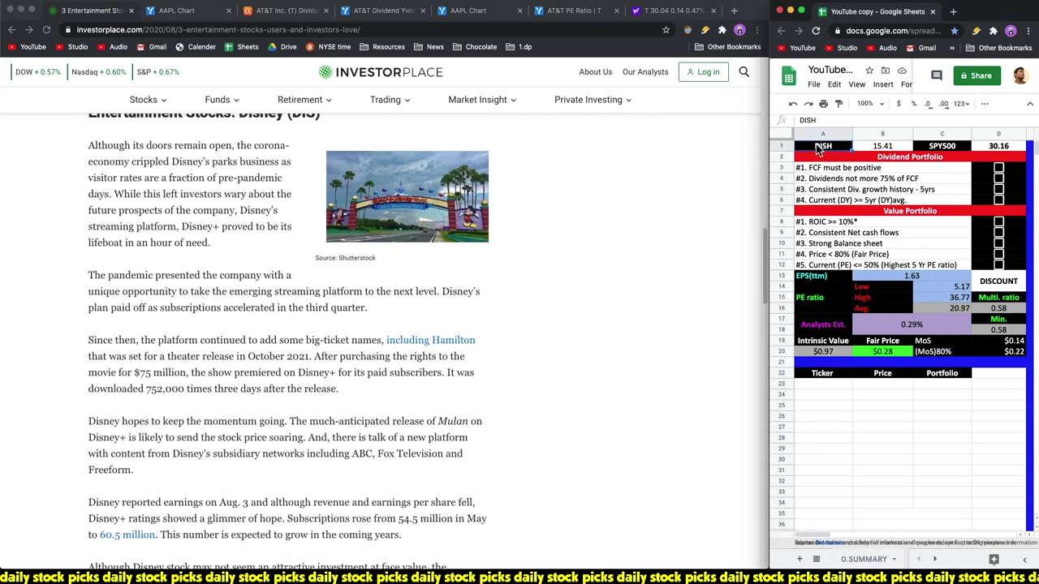
type("DIS")
key("Return")
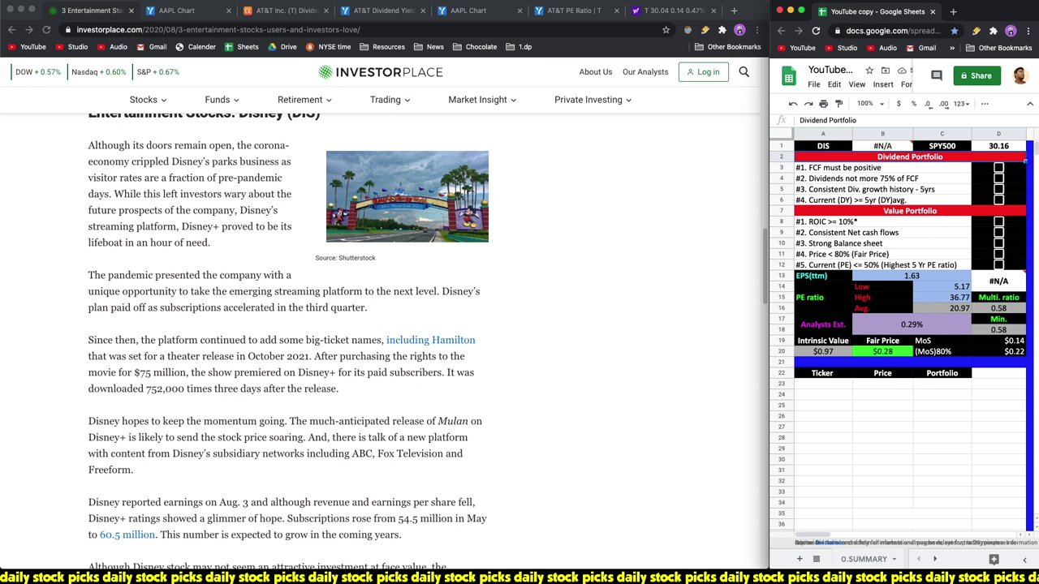
left_click(882, 146)
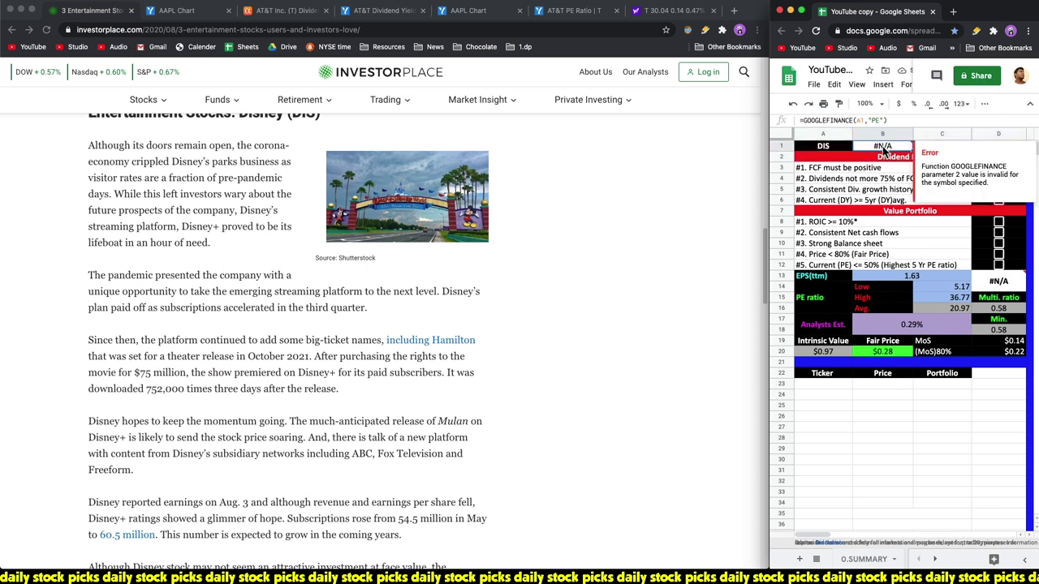
left_click(497, 249)
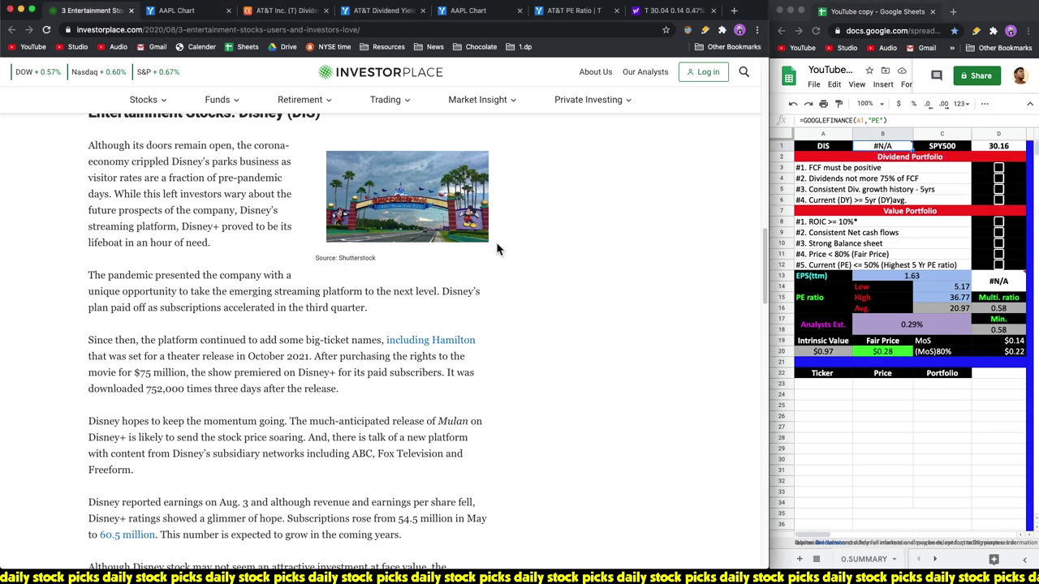
scroll(644, 235, "up", 1)
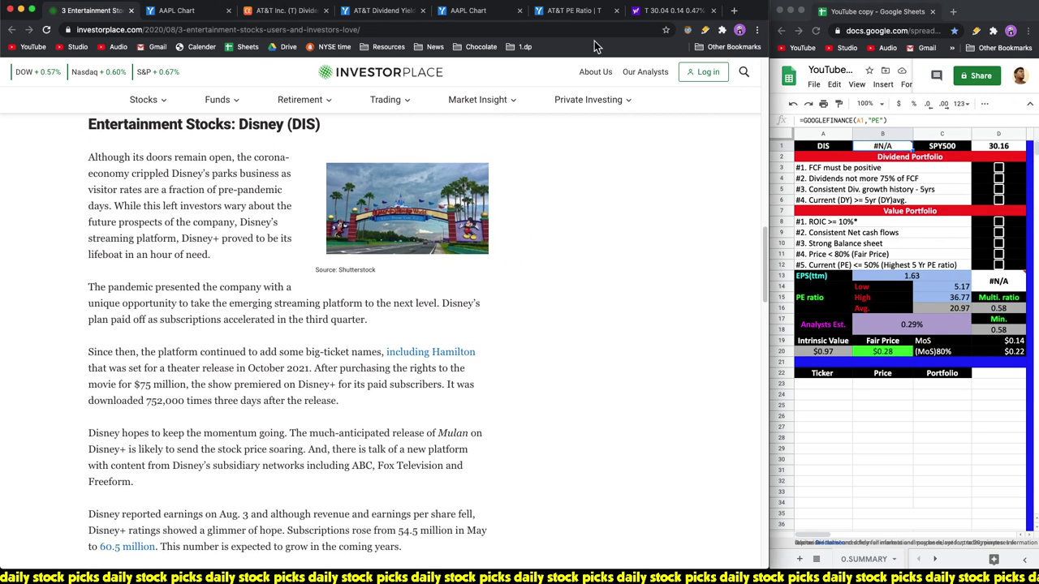
Open Yahoo Finance in a separate tab, look up the DIS quote and compare its PE ratio with cell B1
left_click(655, 10)
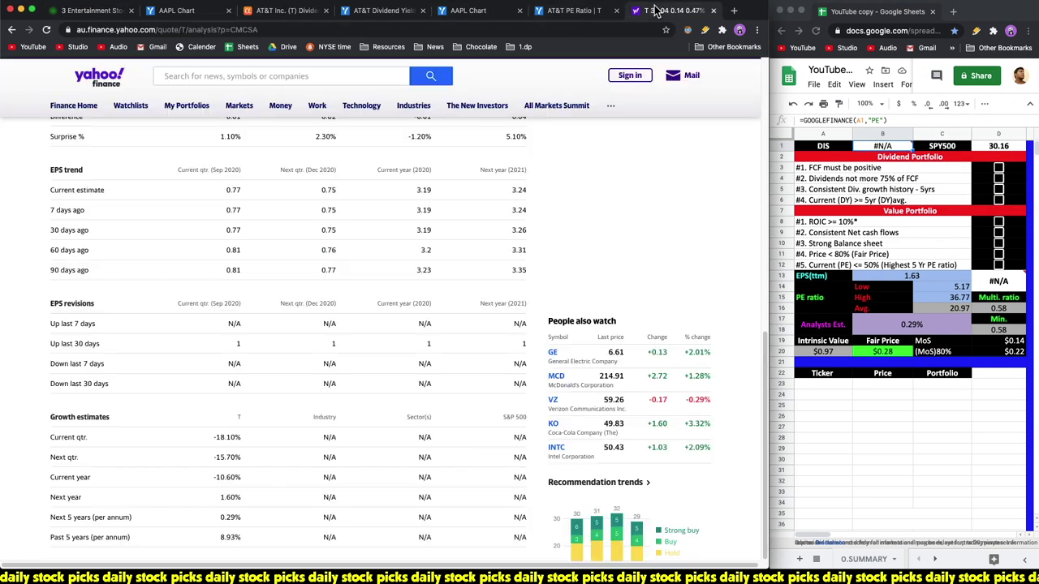
right_click(91, 77)
left_click(740, 30)
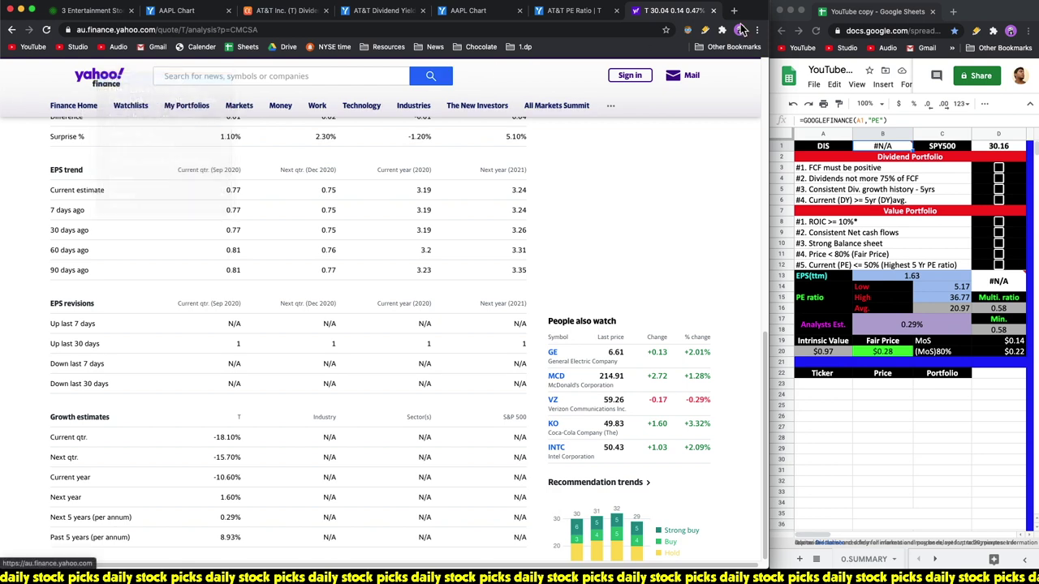
left_click(673, 11)
left_click(200, 88)
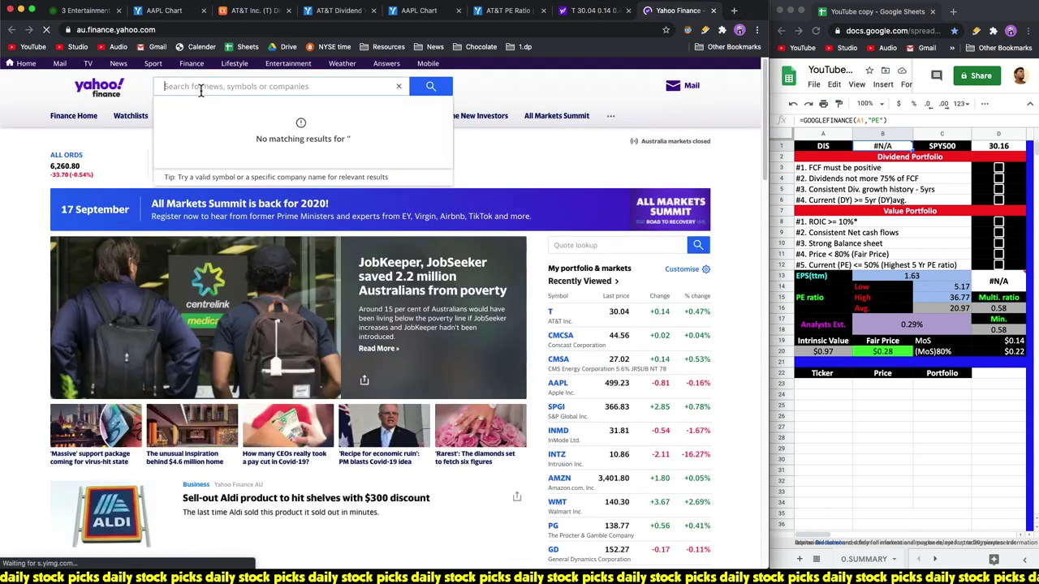
type("dis")
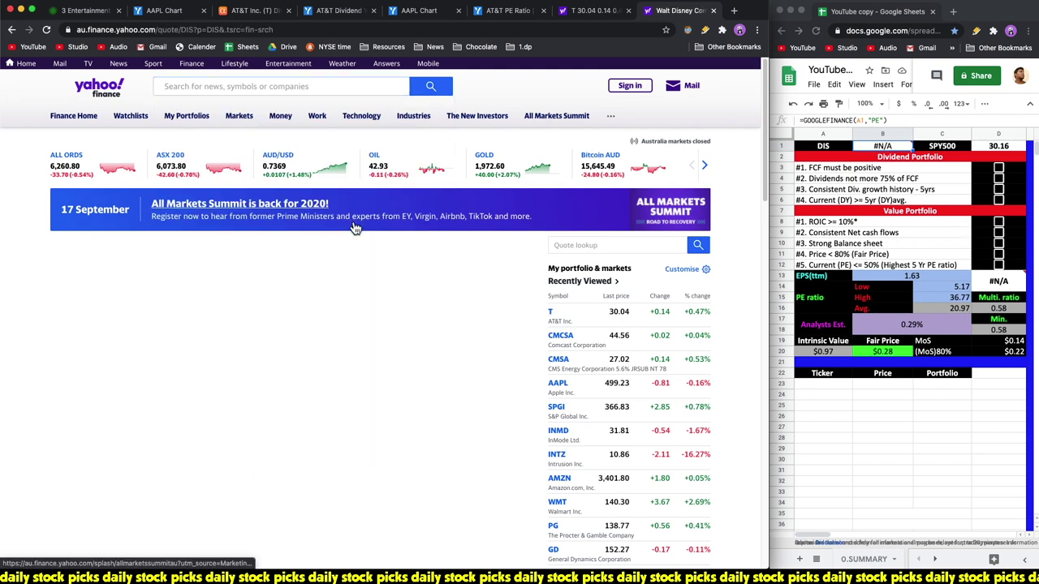
left_click(220, 87)
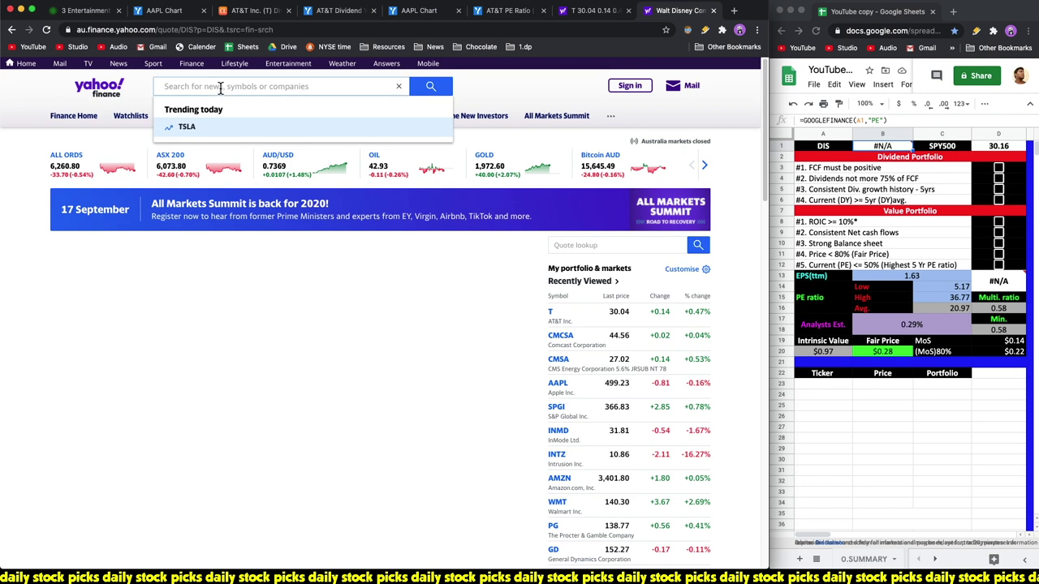
type("DIS")
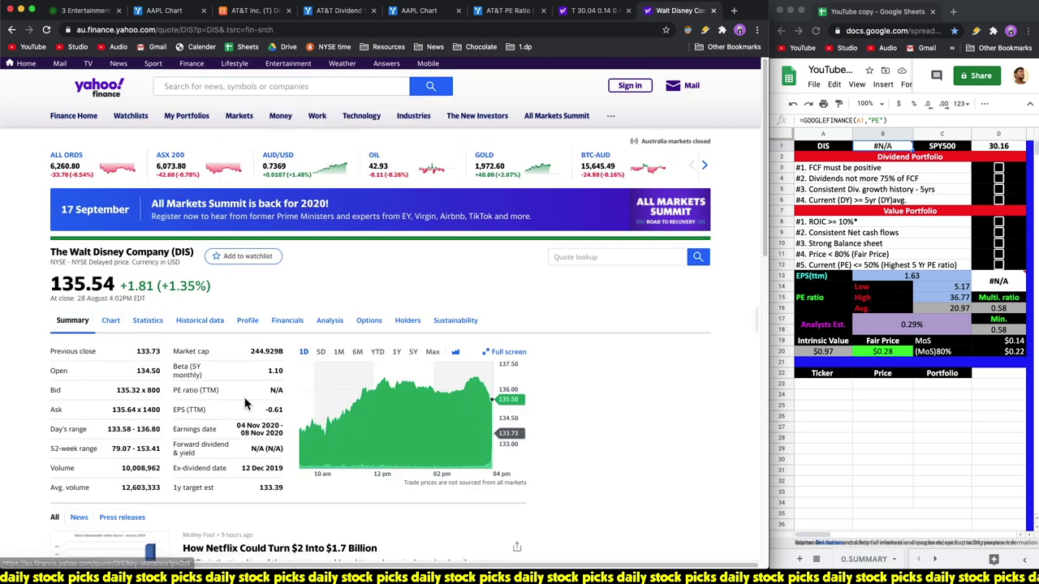
left_click(899, 150)
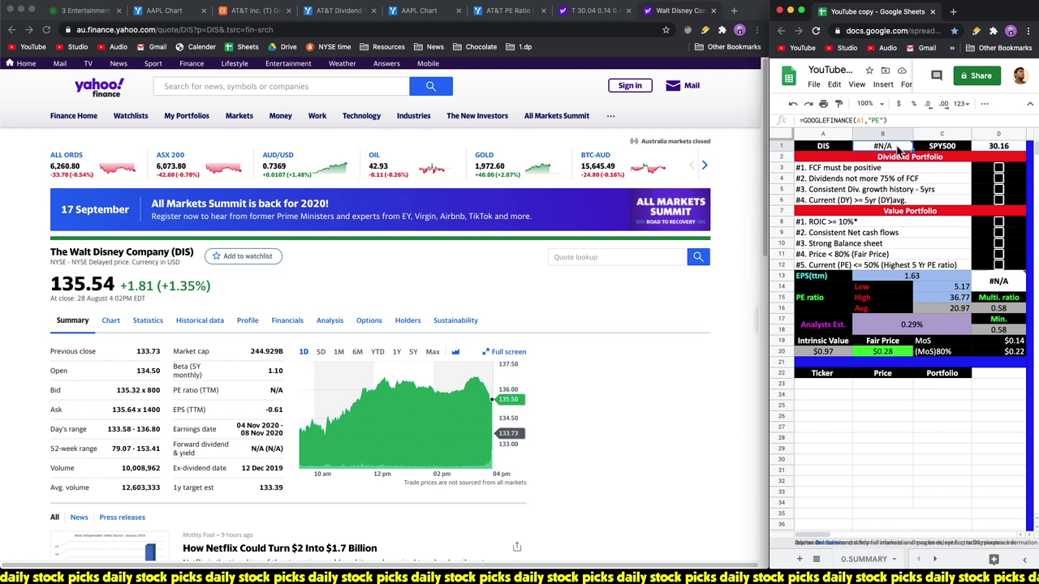
left_click(280, 394)
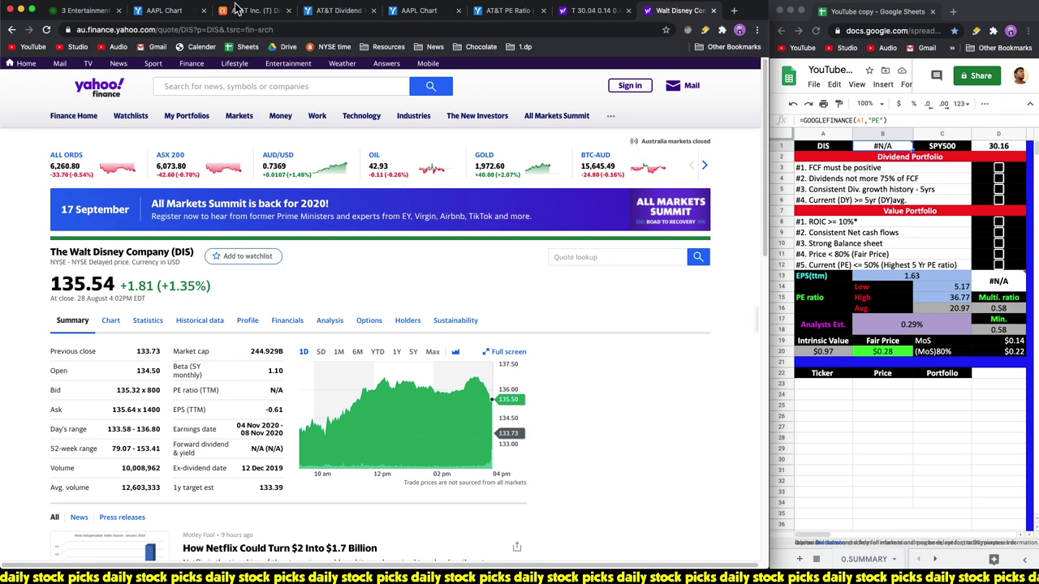
Add DIS to the YCharts fundamental chart of annual revenue, free cash flow and total dividends paid
left_click(179, 13)
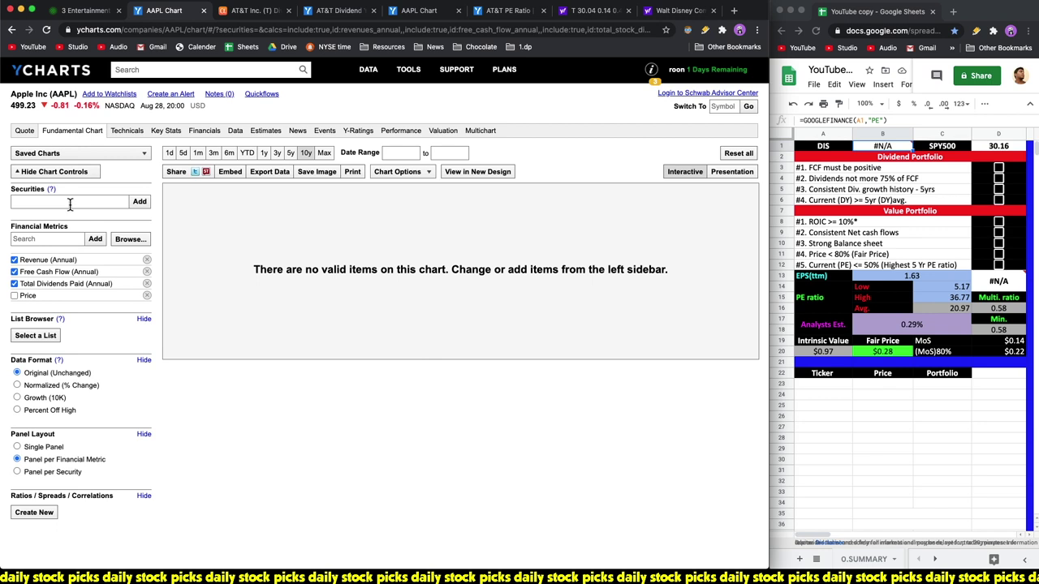
type("DIS")
key("Return")
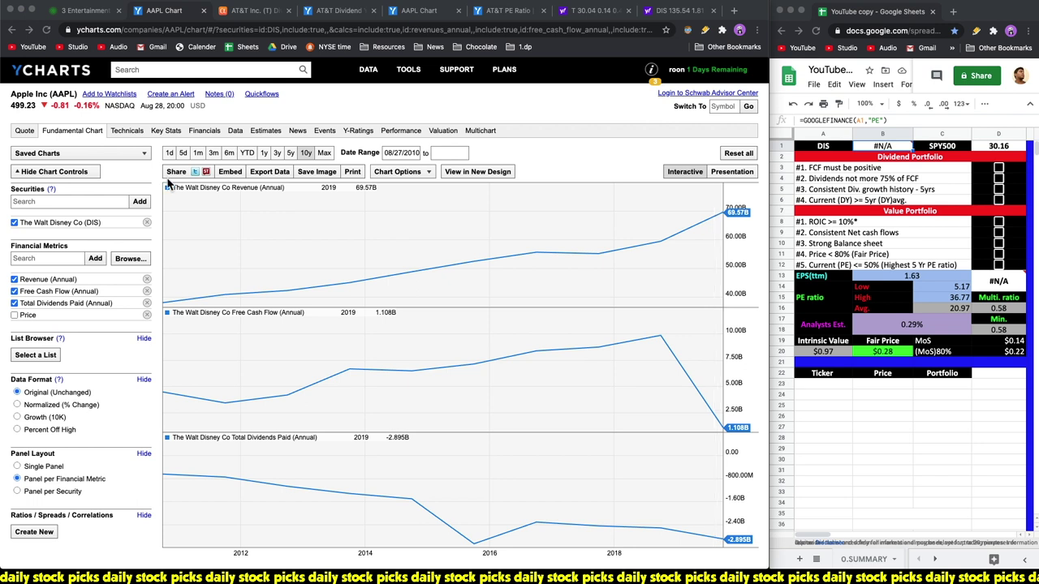
Mark the "#1. FCF must be positive" criterion as met in the spreadsheet's Dividend Portfolio checklist
left_click(582, 165)
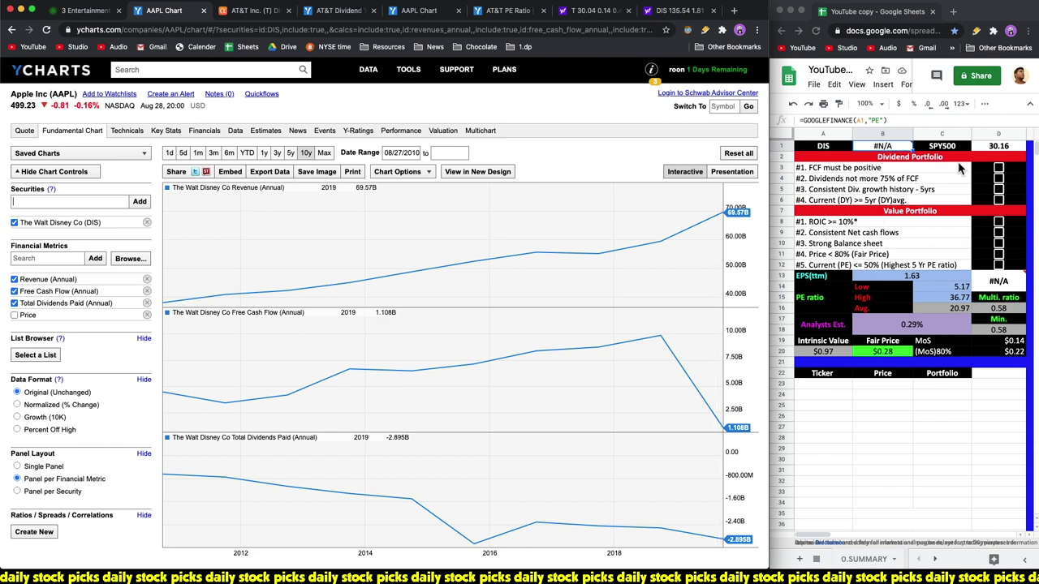
left_click(999, 172)
left_click(998, 168)
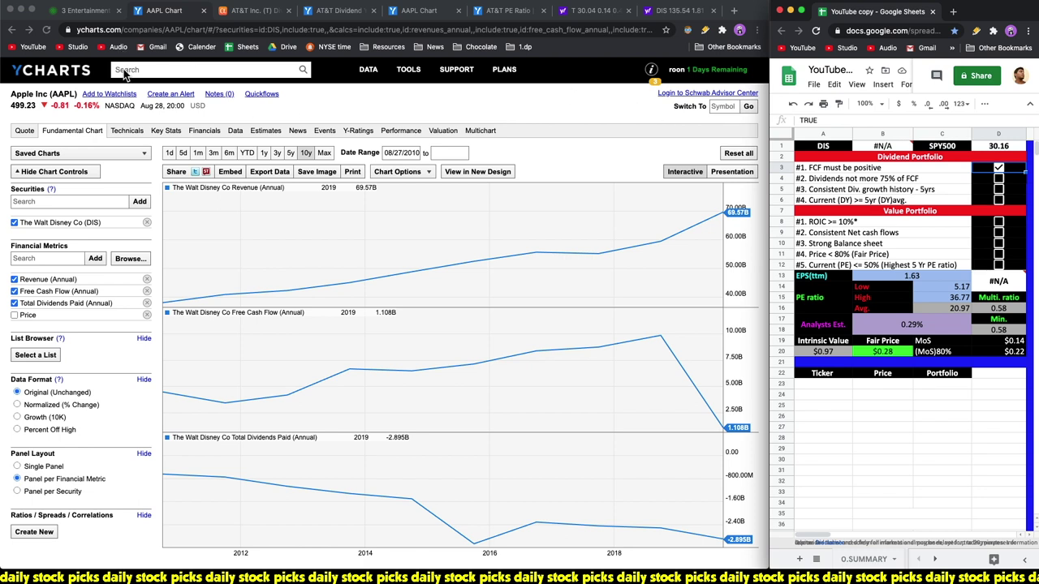
Return to the InvestorPlace article and read its Spotify (SPOT) section
left_click(88, 11)
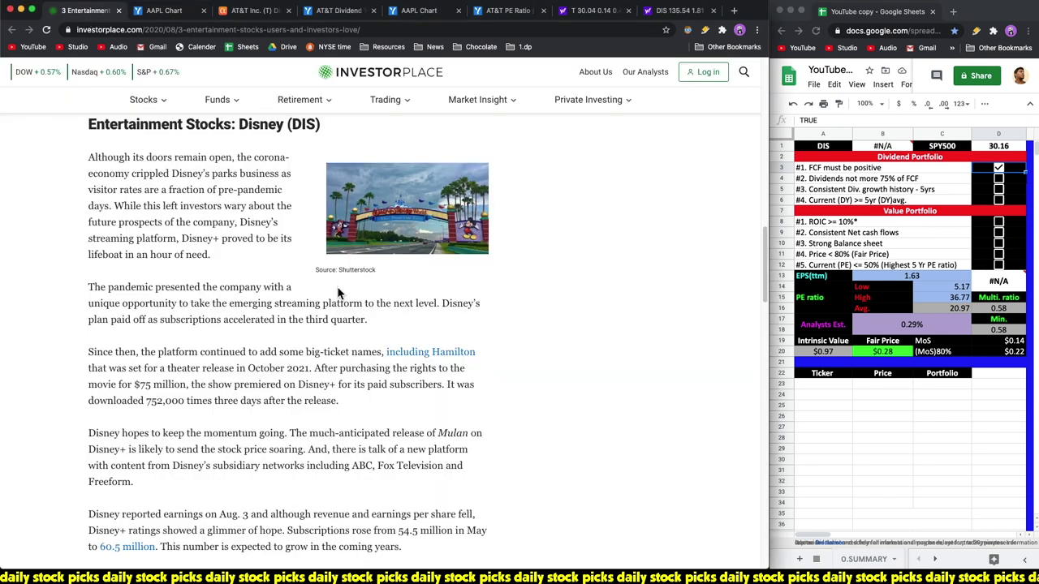
scroll(304, 402, "down", 15)
scroll(304, 406, "down", 3)
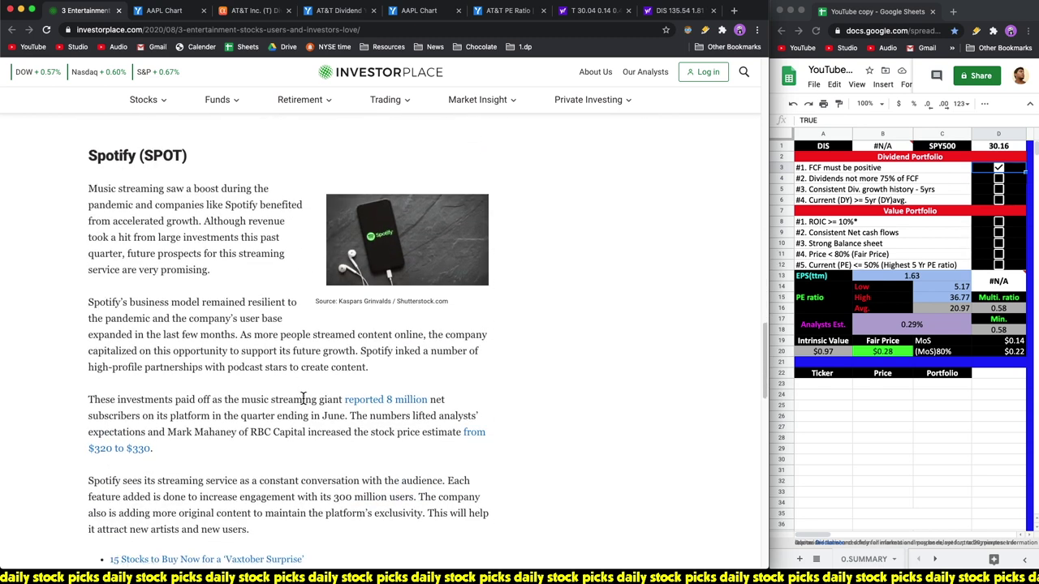
scroll(304, 404, "down", 1)
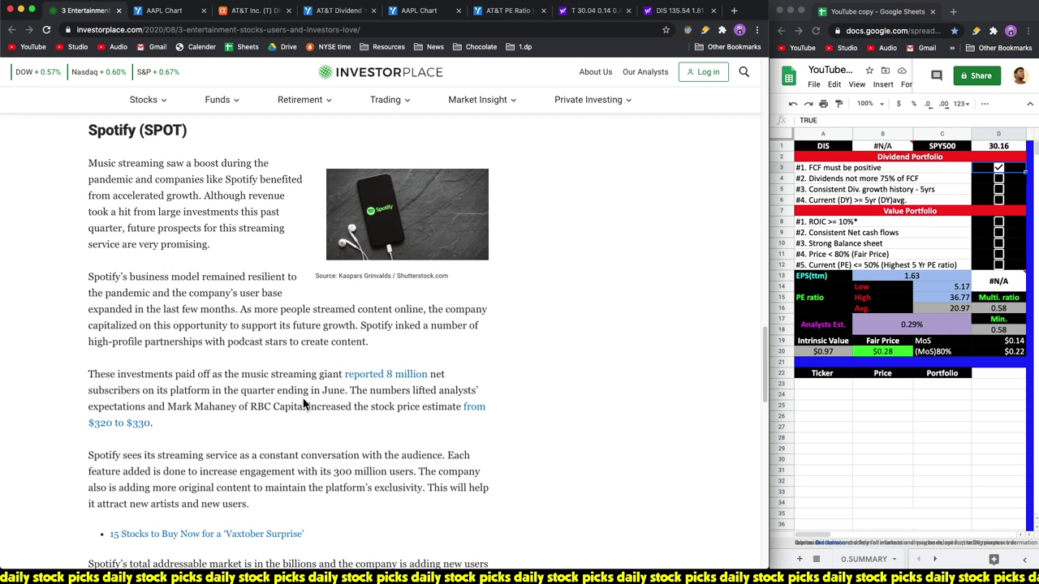
scroll(305, 403, "down", 3)
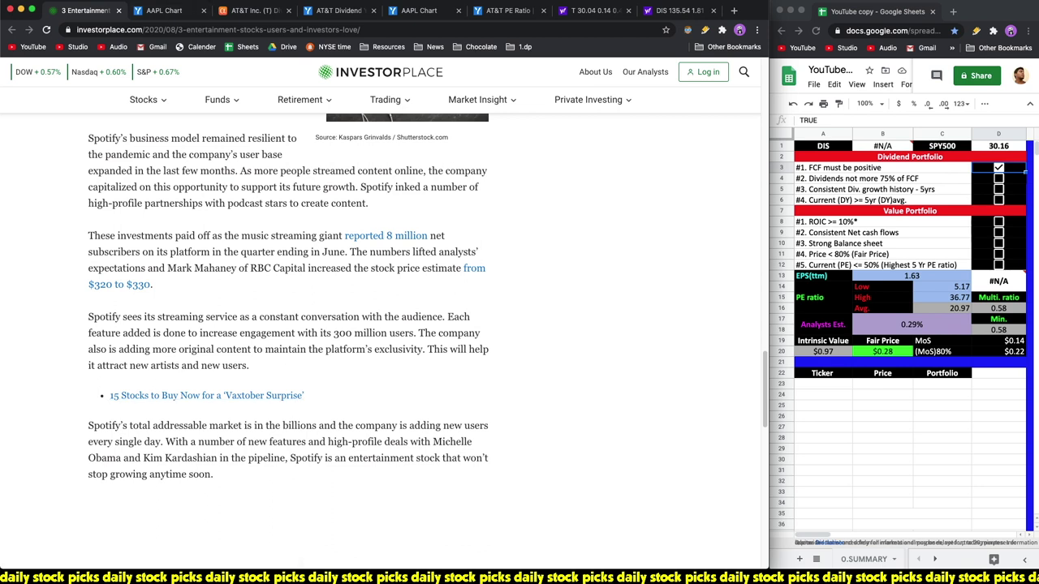
Change the spreadsheet's ticker in cell A1 to SPOT and inspect the PE result in B1
left_click(827, 147)
scroll(602, 300, "up", 1)
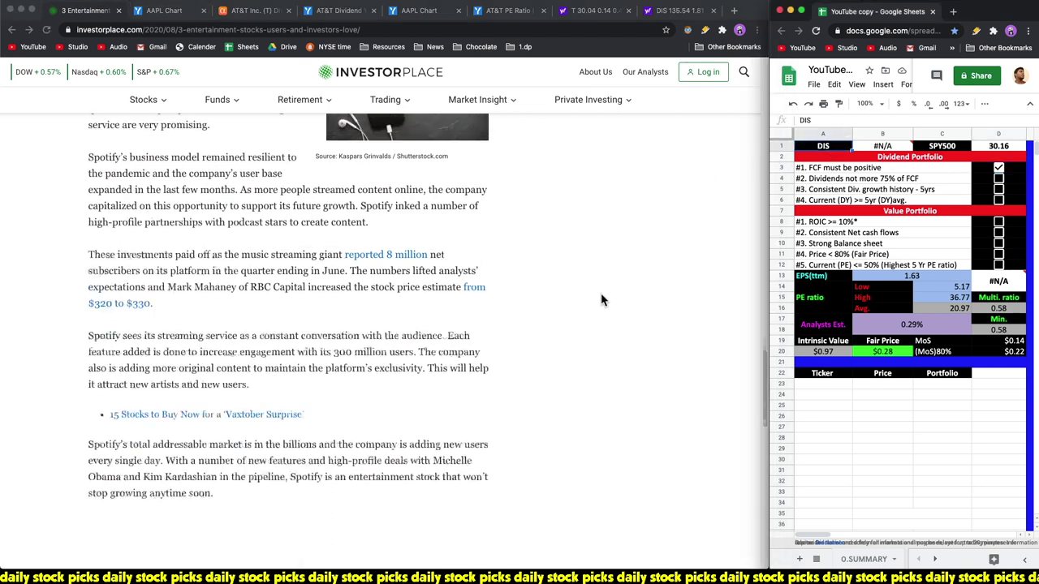
scroll(602, 301, "up", 5)
type("SPOT")
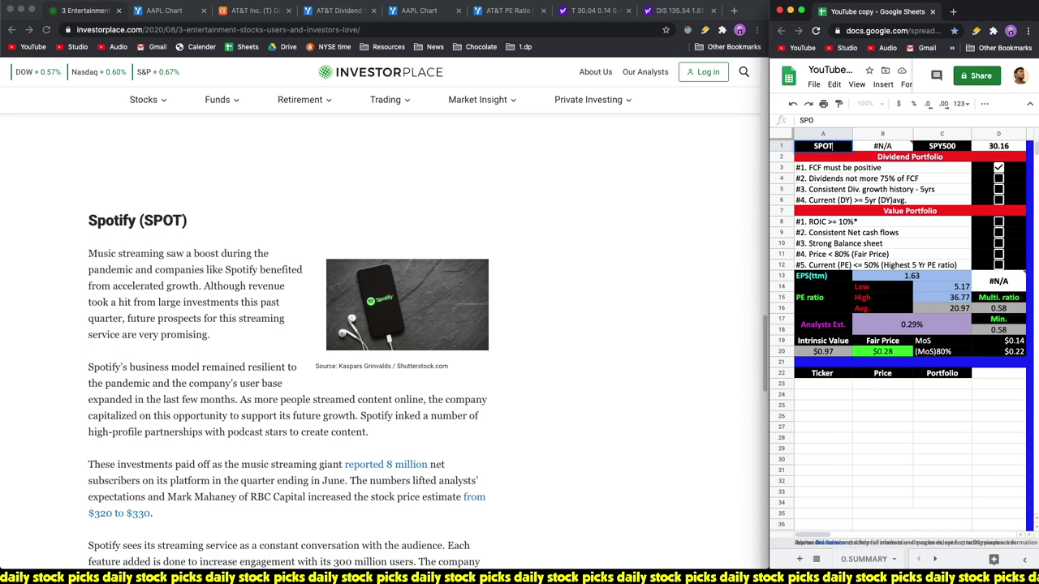
key("Return")
scroll(602, 279, "up", 1)
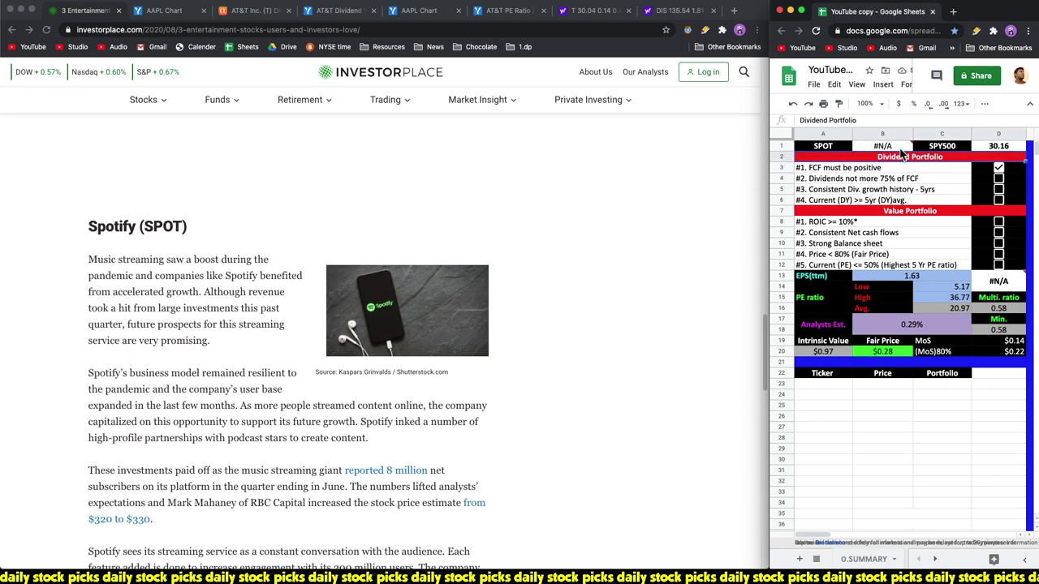
left_click(867, 191)
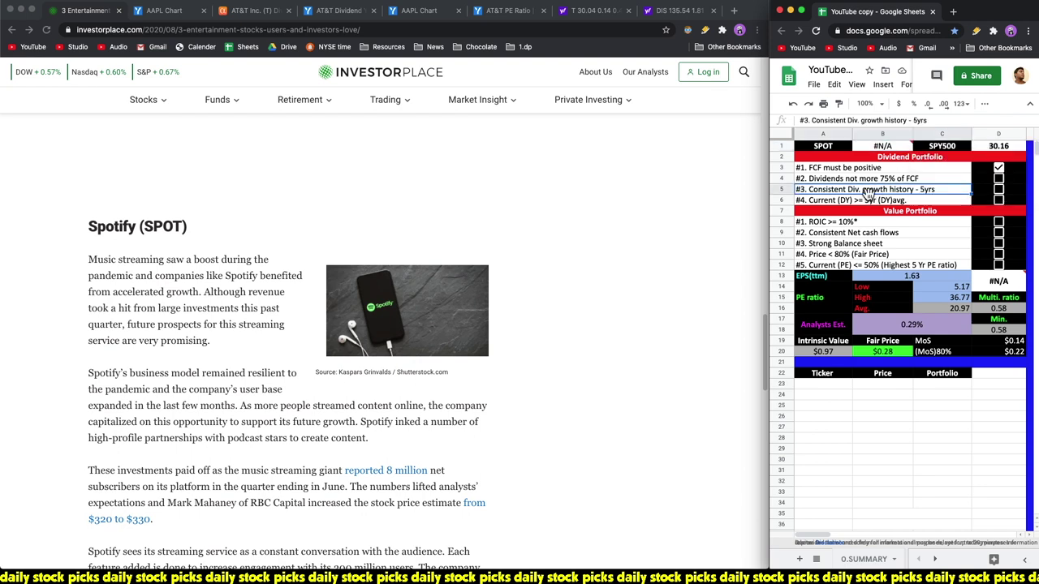
left_click(941, 146)
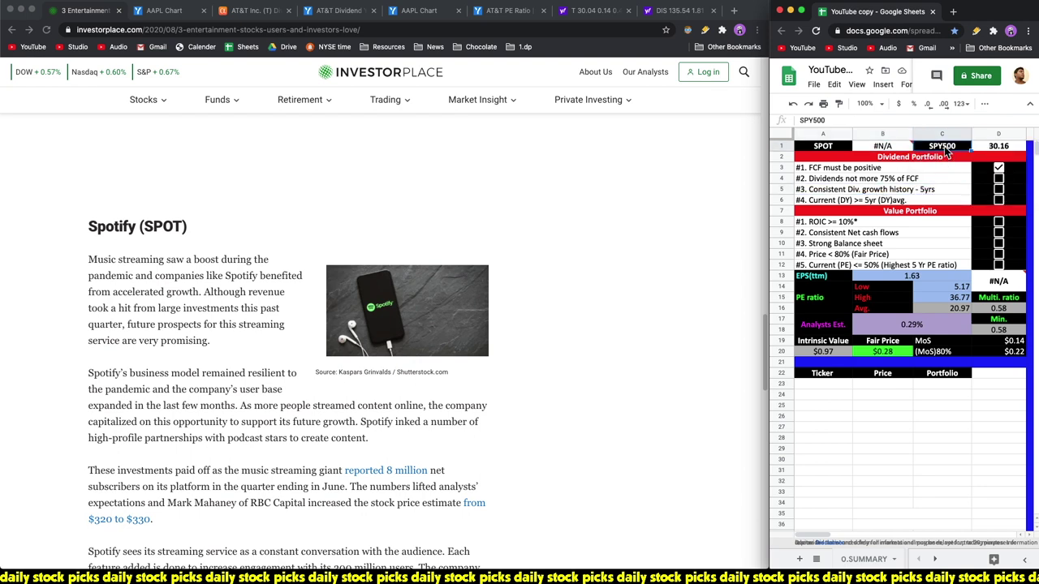
left_click(898, 149)
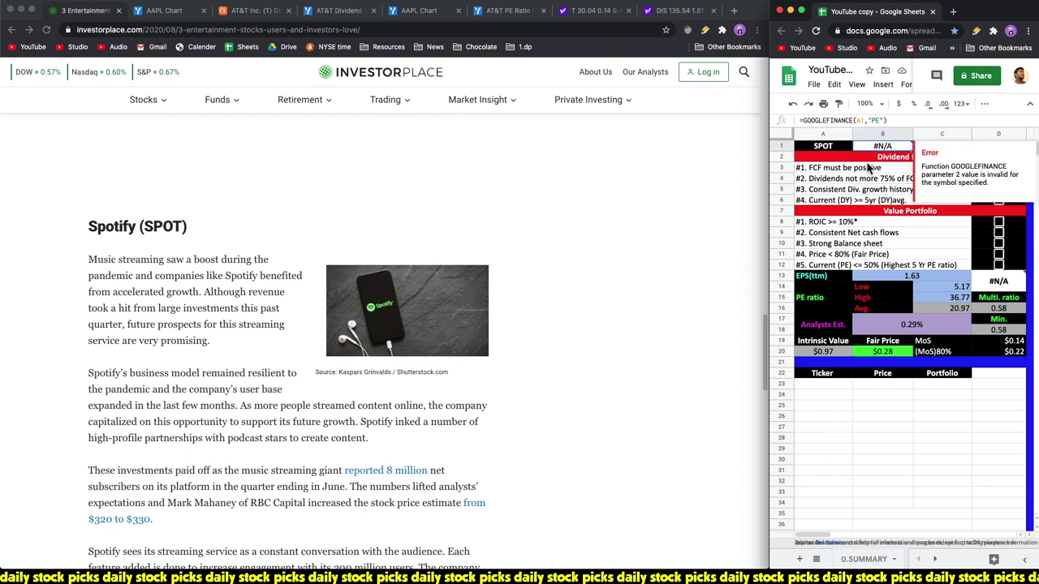
Replace DIS with SPOT in the YCharts fundamental chart of annual revenue, free cash flow and total dividends paid
left_click(166, 11)
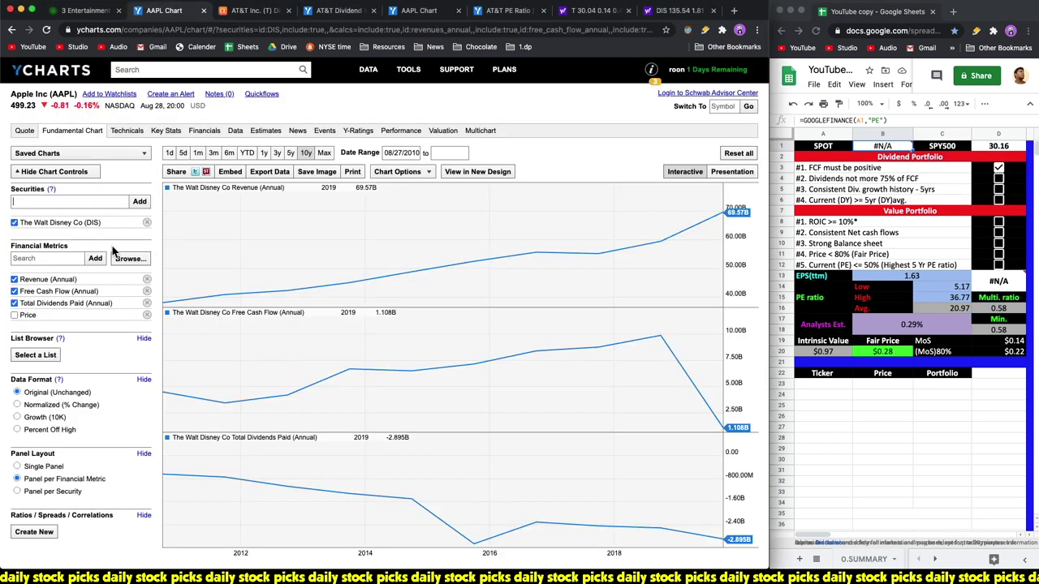
left_click(147, 223)
left_click(100, 203)
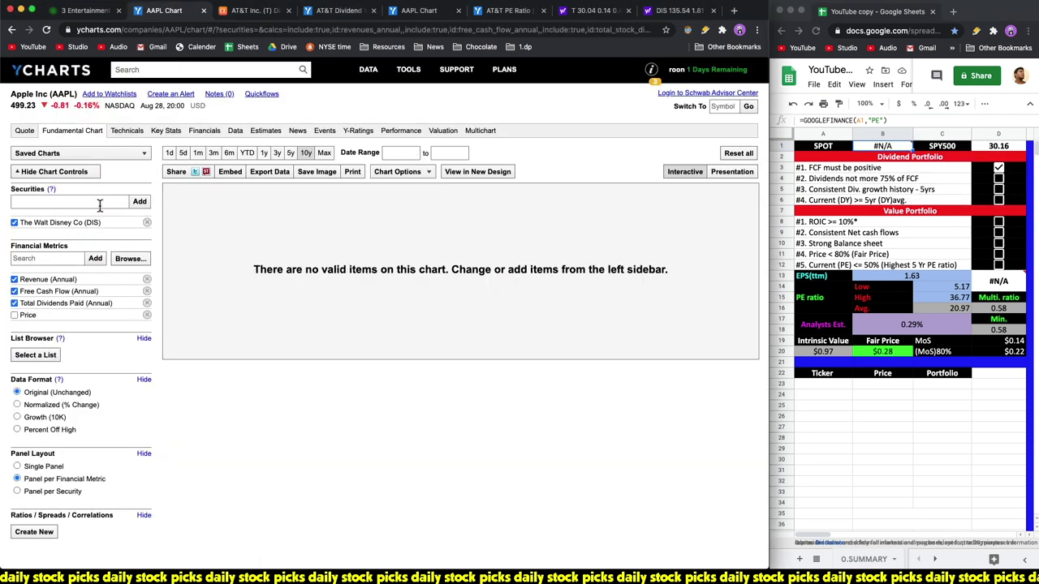
type("SPOT")
key("Return")
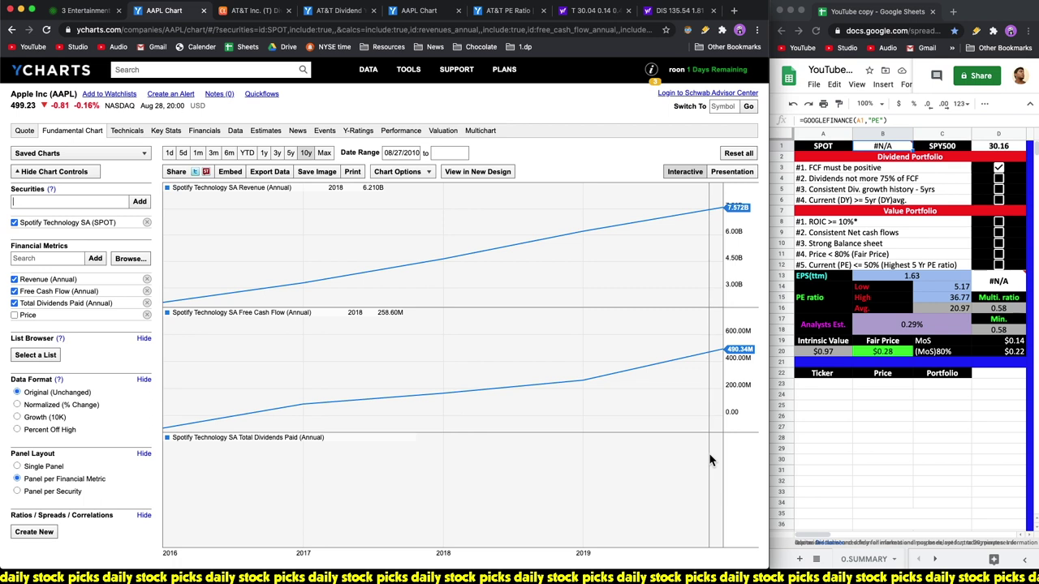
Clear the "#1. FCF must be positive" mark in the spreadsheet's Dividend Portfolio checklist
left_click(921, 221)
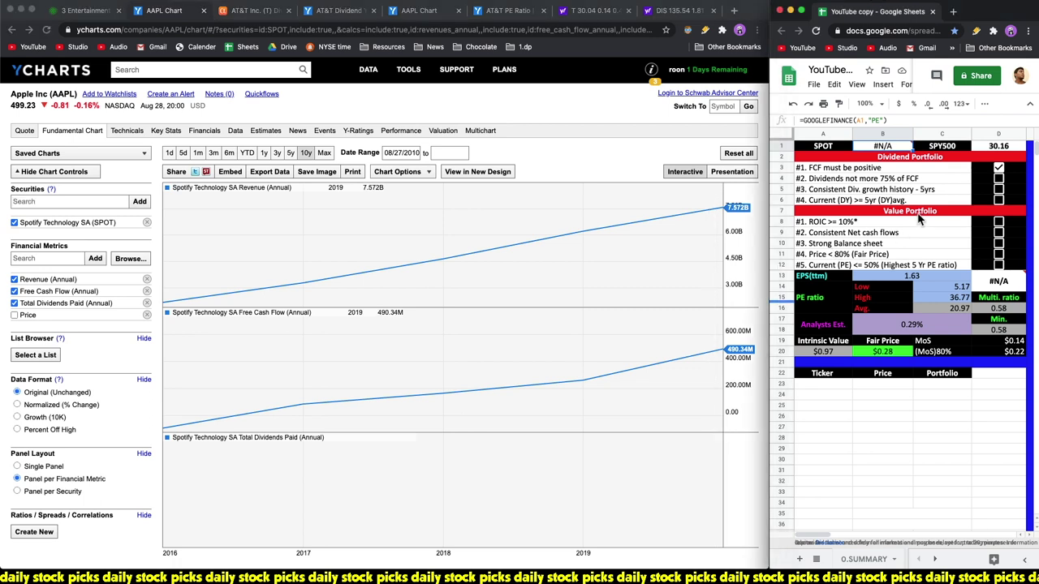
left_click(998, 168)
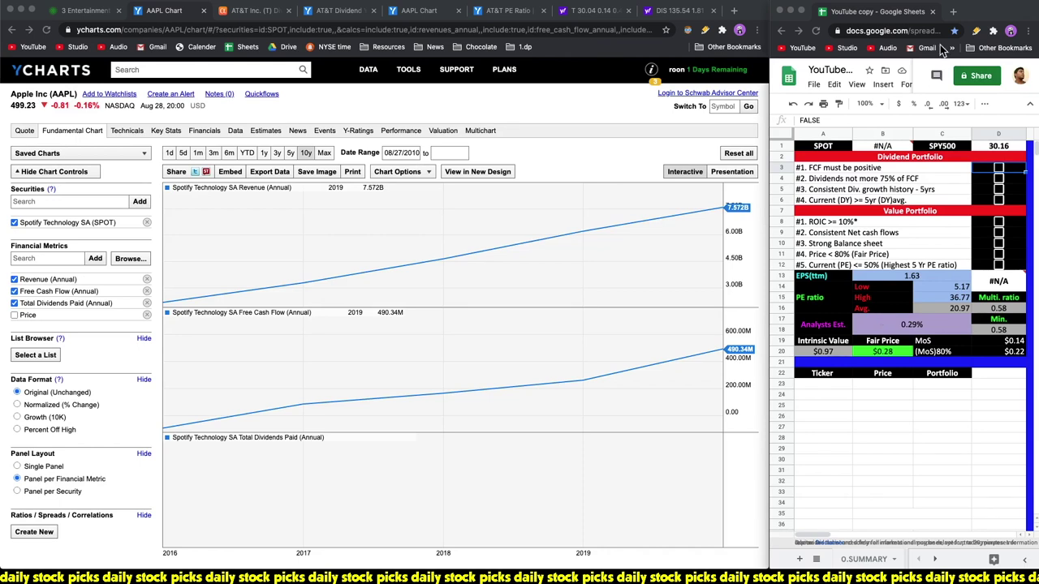
Add SPOT to the other YCharts chart, which covers return on invested capital, current assets, long-term debt and diluted EPS
left_click(419, 15)
left_click(104, 201)
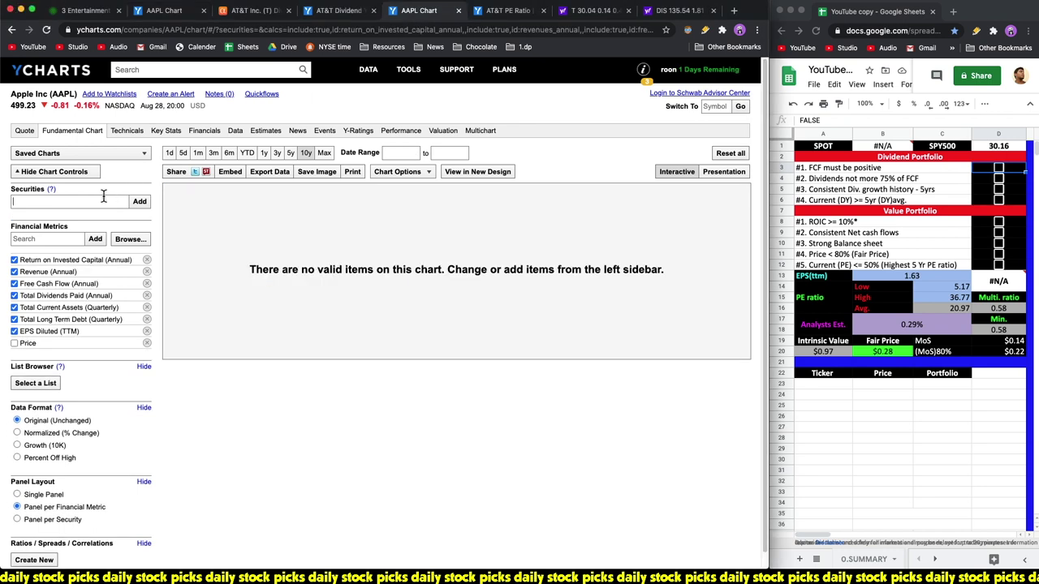
type("SPOT")
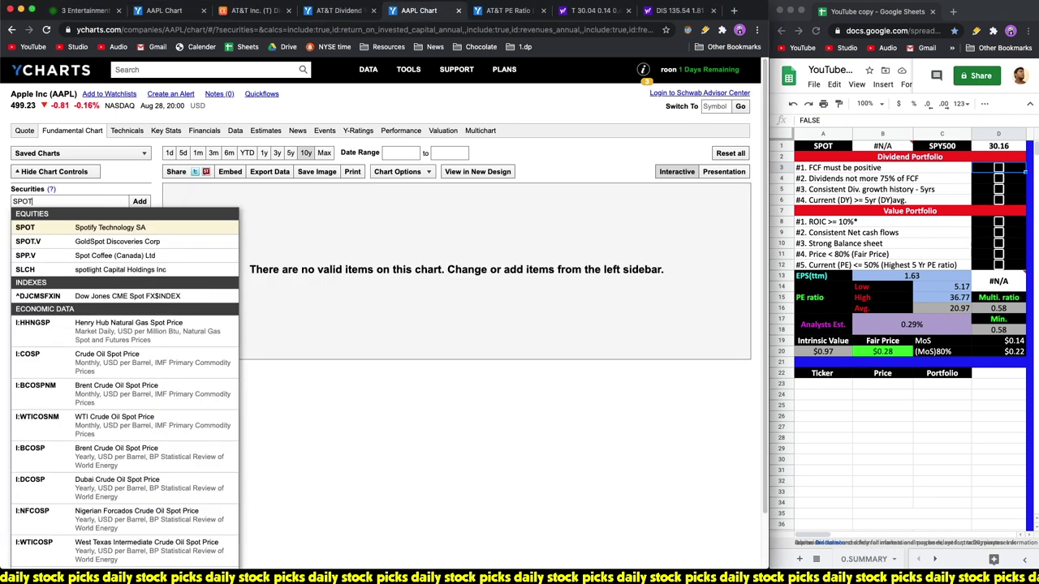
key("Return")
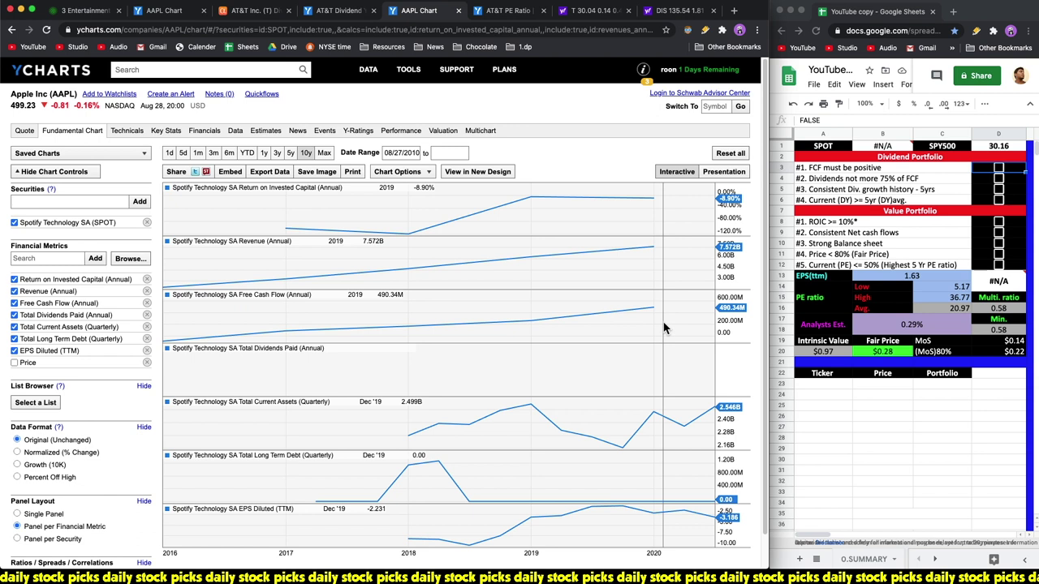
Return to the InvestorPlace article and read its Activision Blizzard (ATVI) section
left_click(86, 10)
scroll(378, 401, "down", 10)
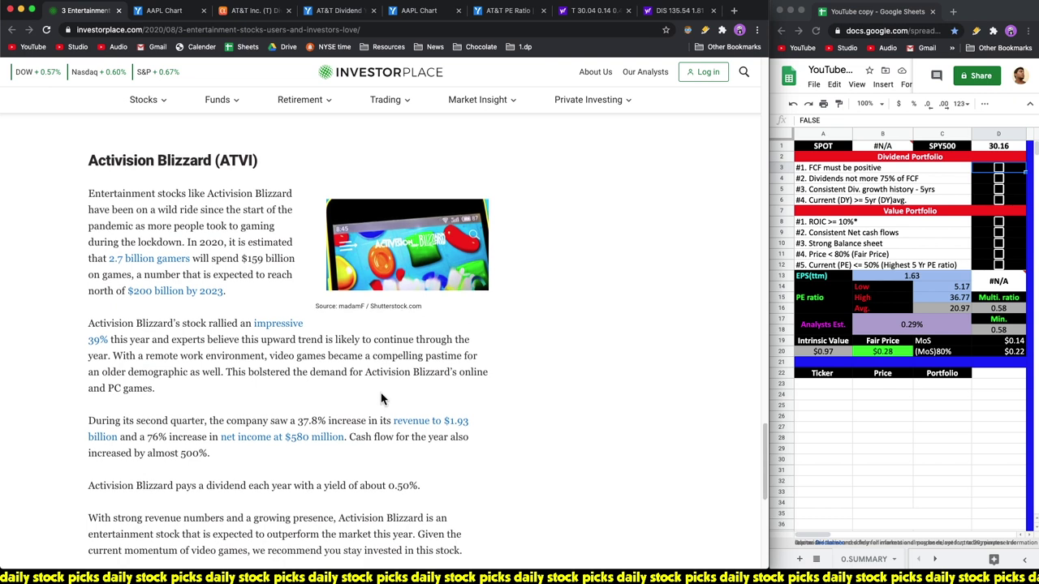
scroll(381, 400, "down", 1)
scroll(384, 396, "down", 1)
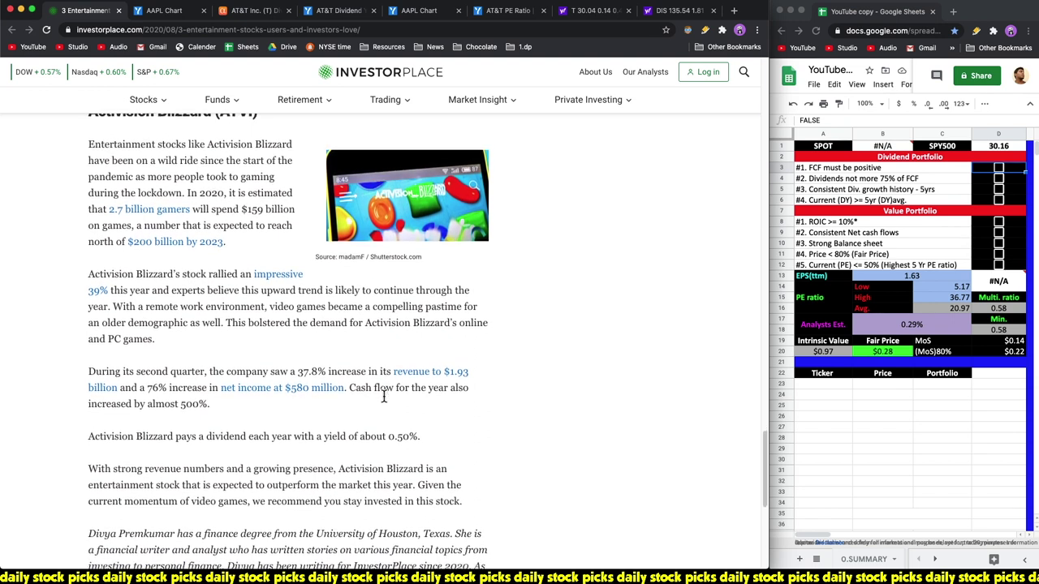
scroll(384, 397, "down", 1)
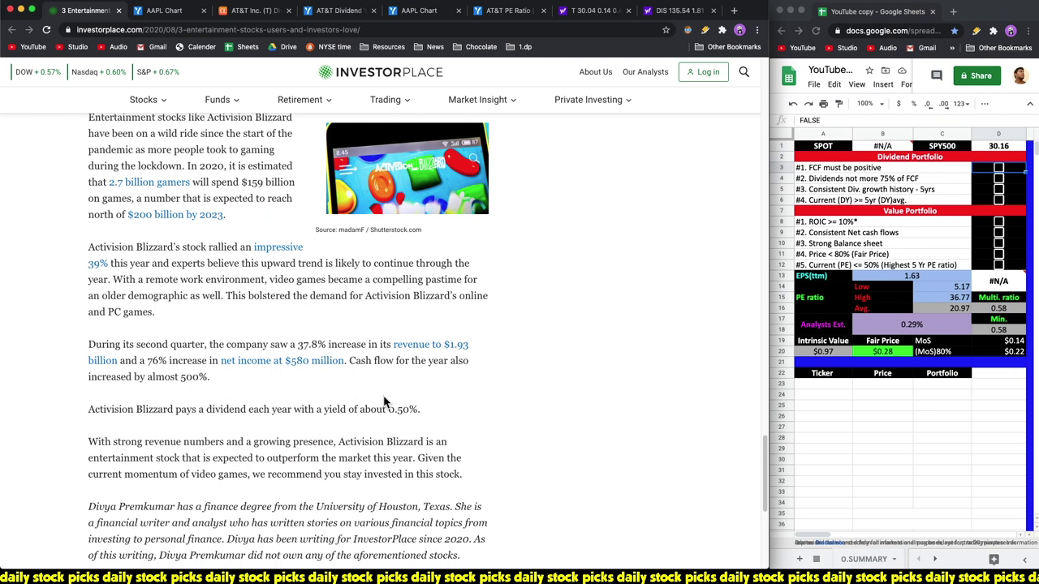
scroll(385, 401, "down", 1)
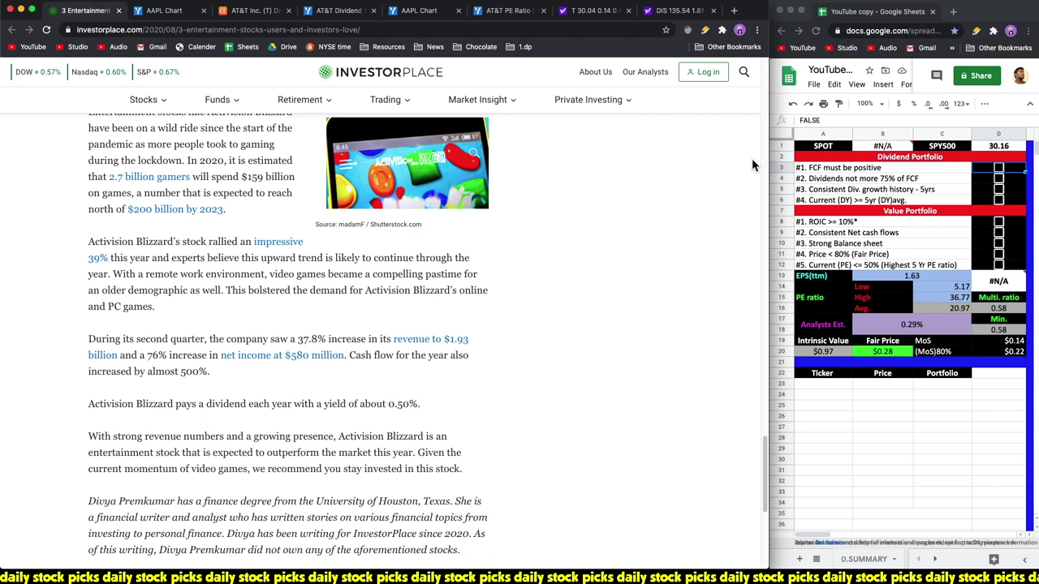
scroll(590, 287, "up", 3)
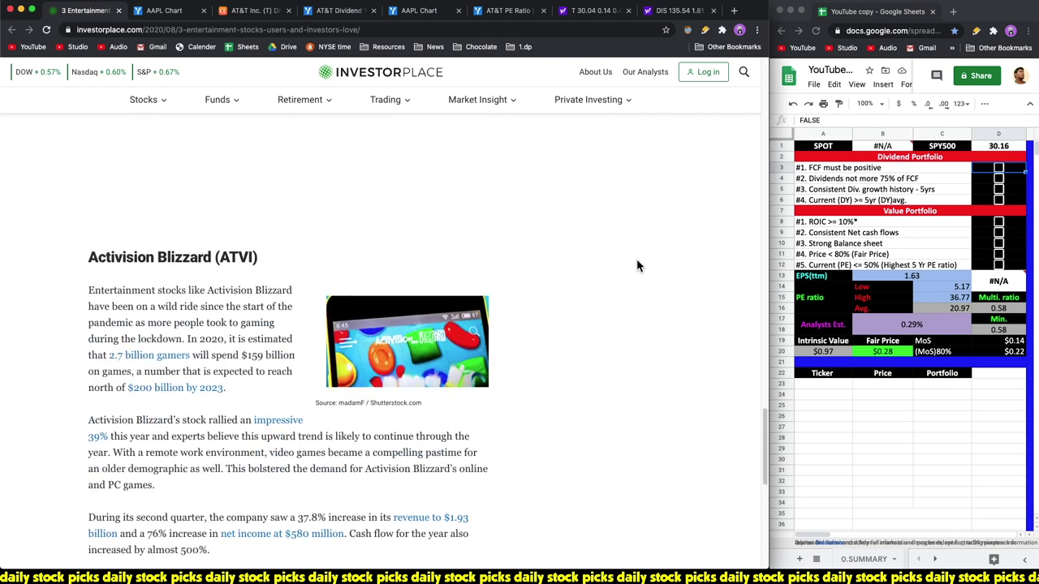
Change the spreadsheet's ticker in cell A1 to ATVI and compare its PE in B1 with the SPY500 value in D1
left_click(828, 154)
left_click(827, 151)
type("ATVI")
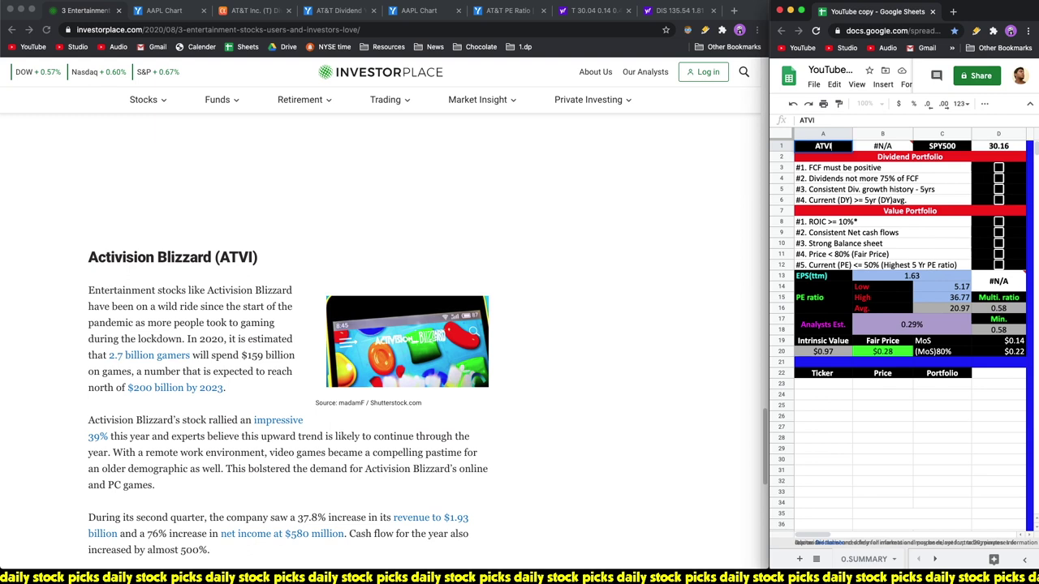
key("Return")
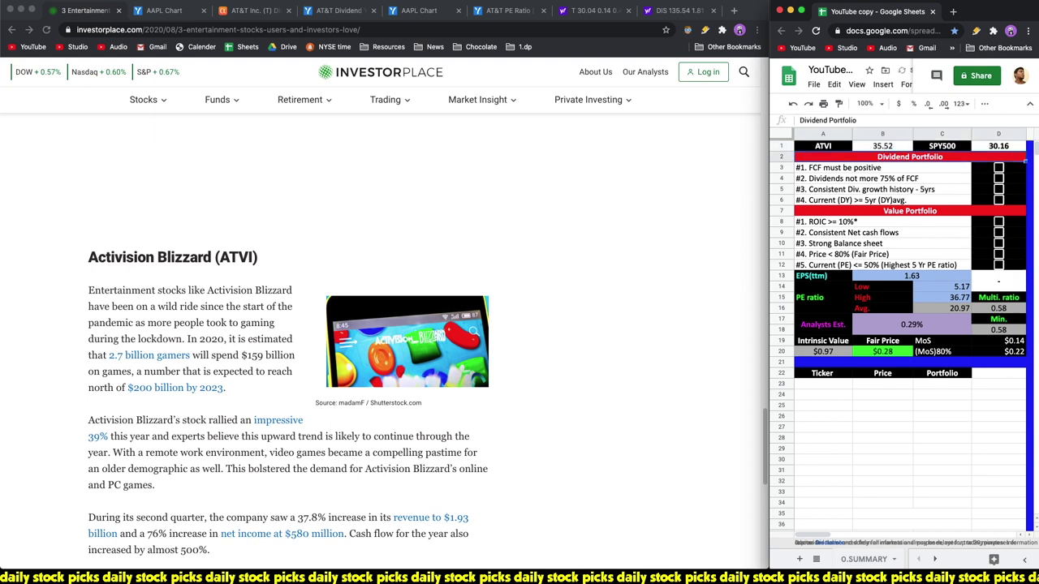
left_click(886, 148)
left_click(984, 150)
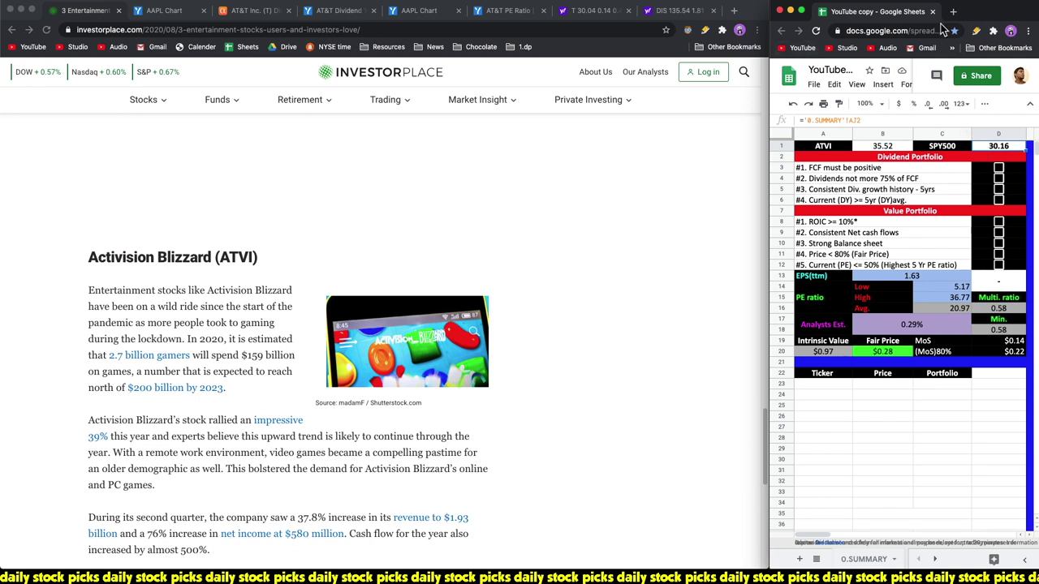
Hide SPOT and add ATVI in the YCharts chart of annual revenue, free cash flow and total dividends paid
left_click(192, 11)
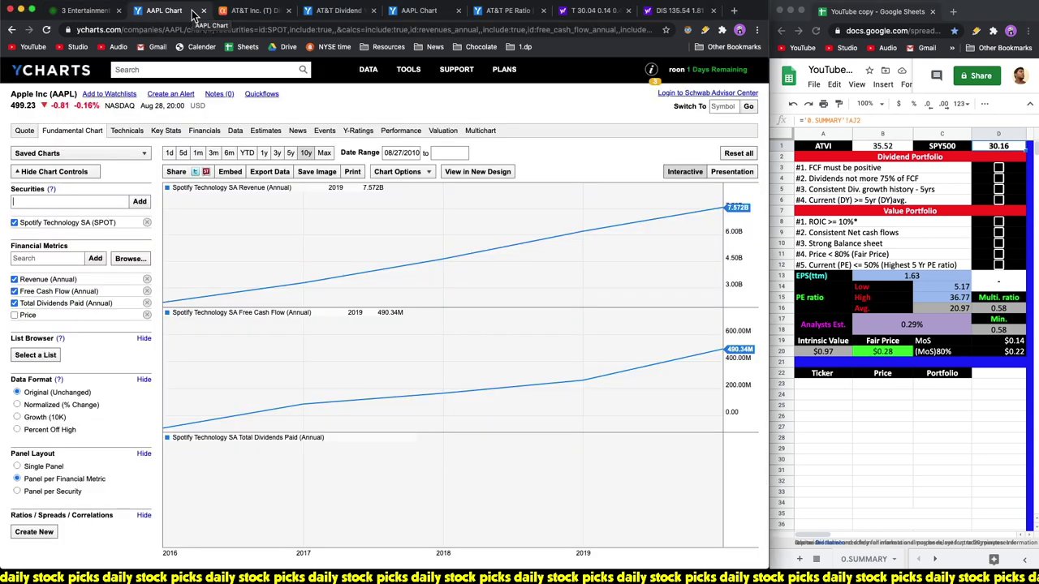
left_click(98, 222)
left_click(99, 201)
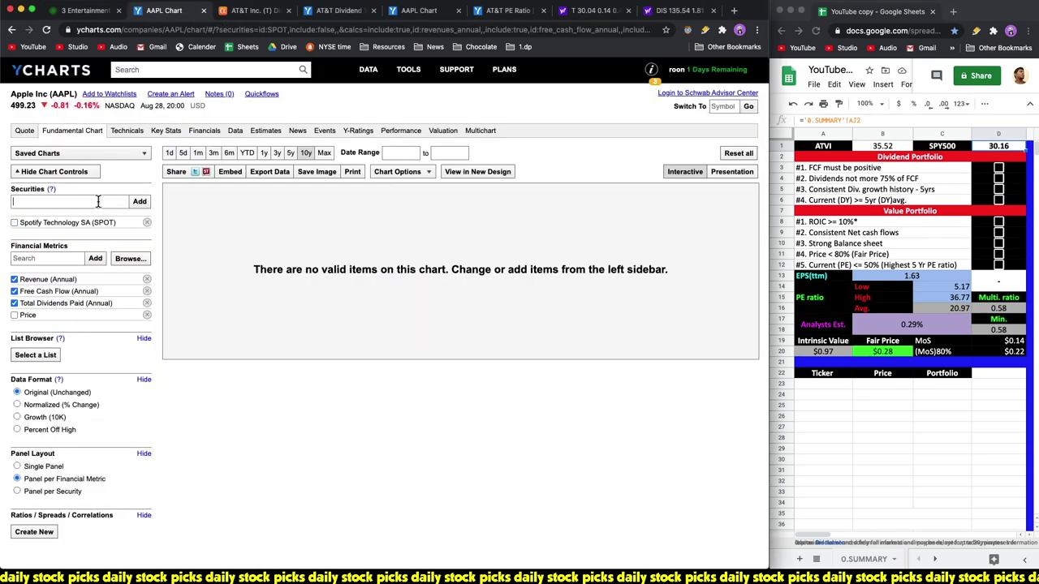
type("ATVI")
key("Return")
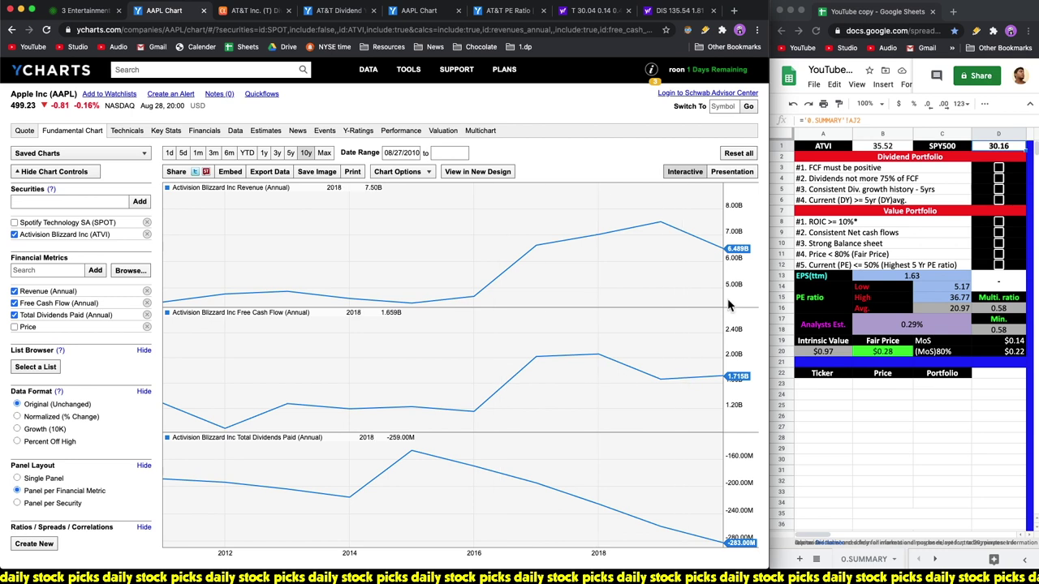
Calculate ATVI's 2019 dividend share of free cash flow as 0.283/1.715 in the desktop search bar
left_click(1000, 173)
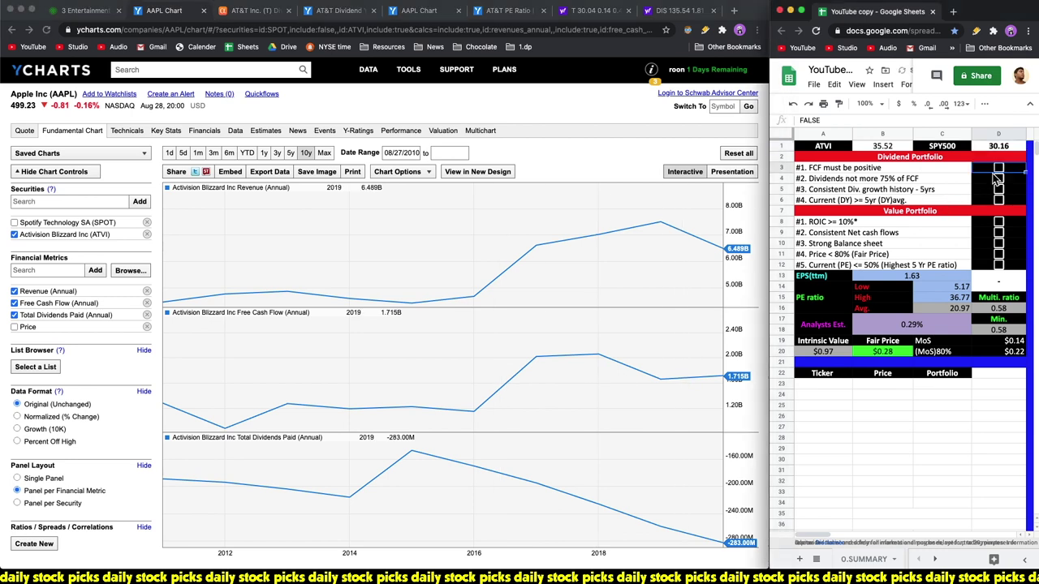
left_click(173, 396)
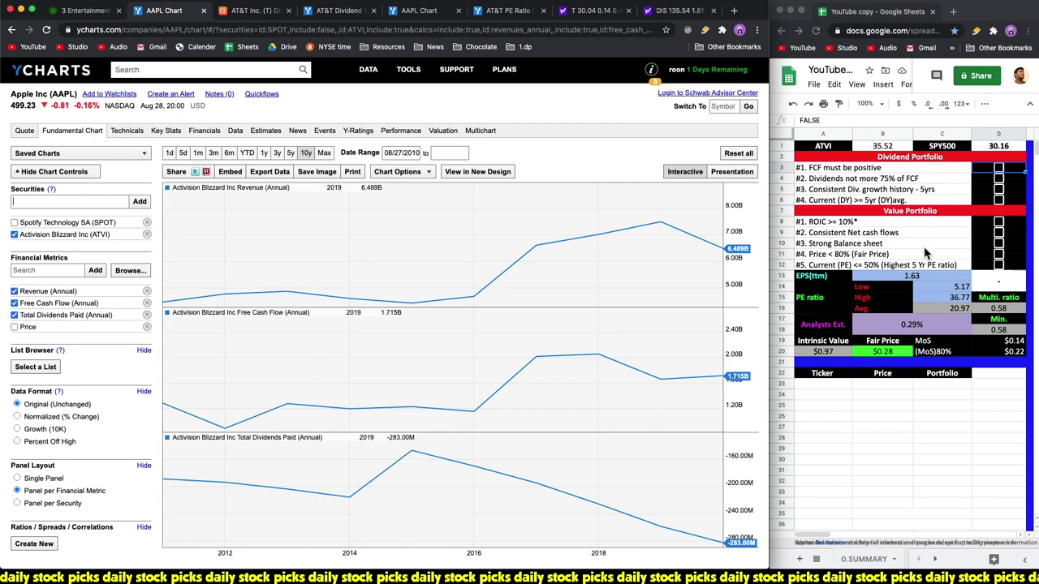
key("alt+space")
type("0.2")
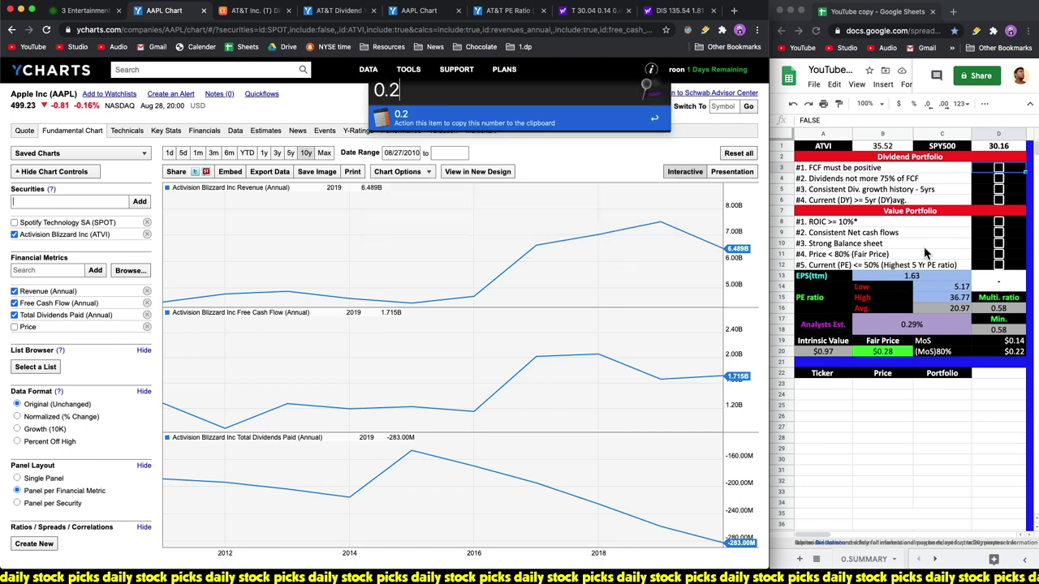
type("83/1.715")
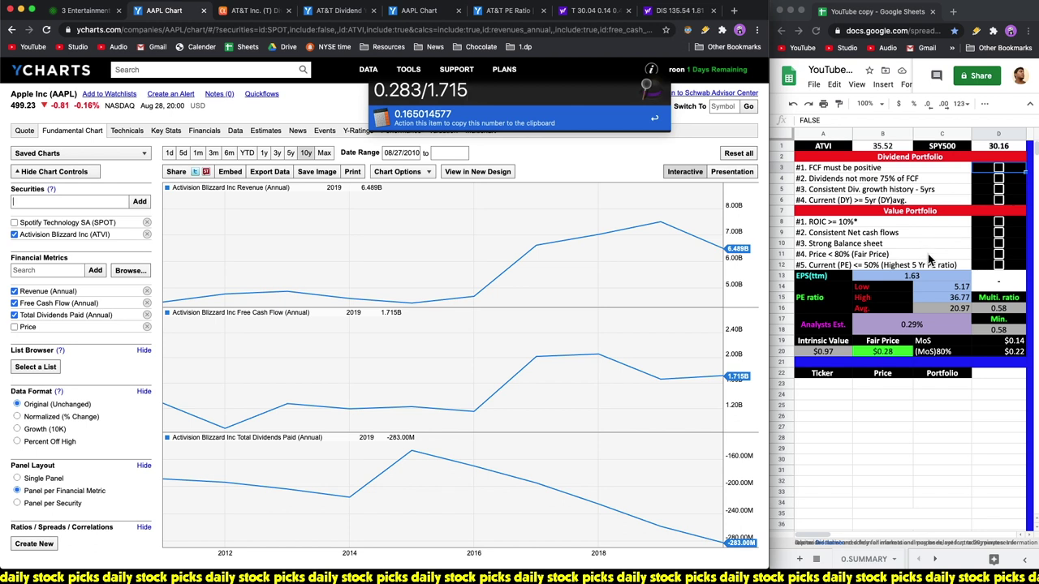
key("Escape")
Switch Seeking Alpha's Dividend Growth page from T to ATVI and check its years of growth and 5-year growth rate
left_click(274, 11)
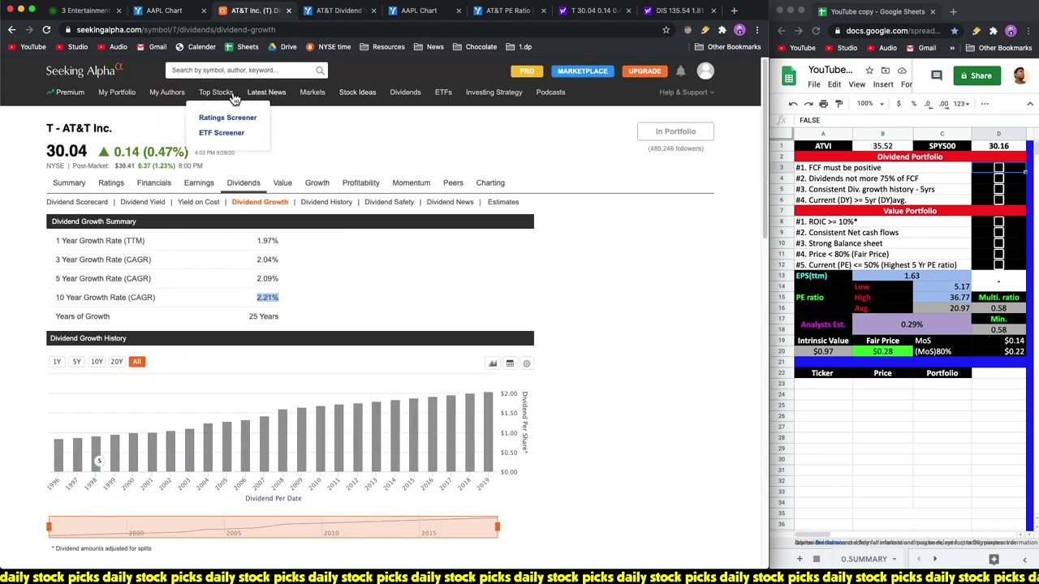
double_click(173, 30)
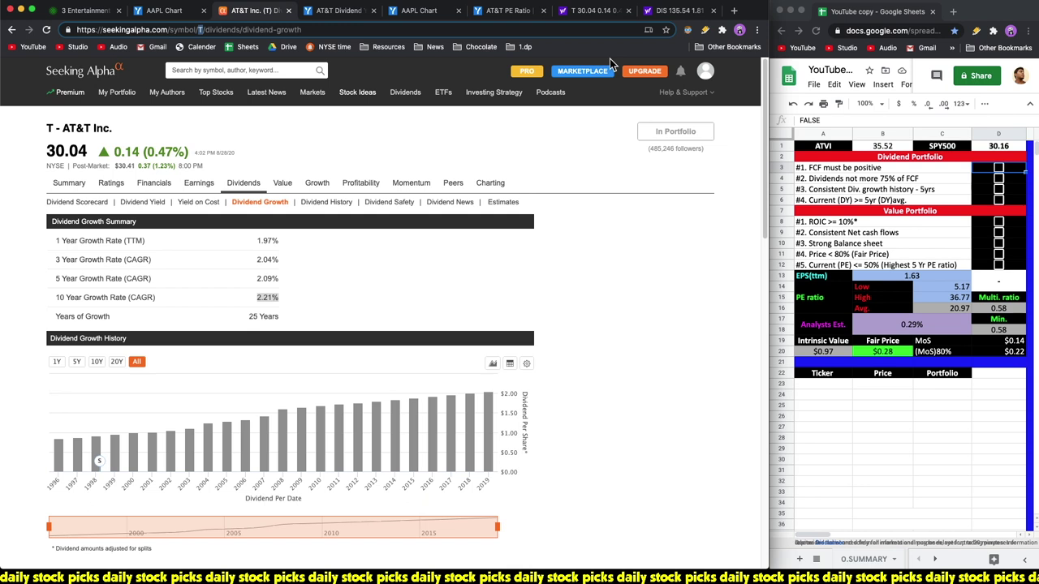
type("ATVI")
key("Return")
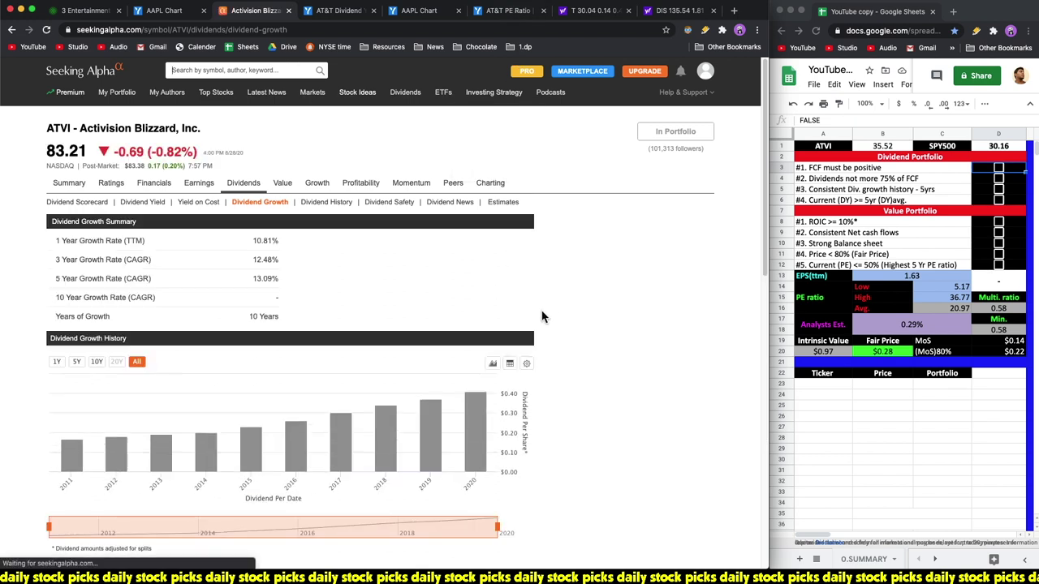
triple_click(281, 319)
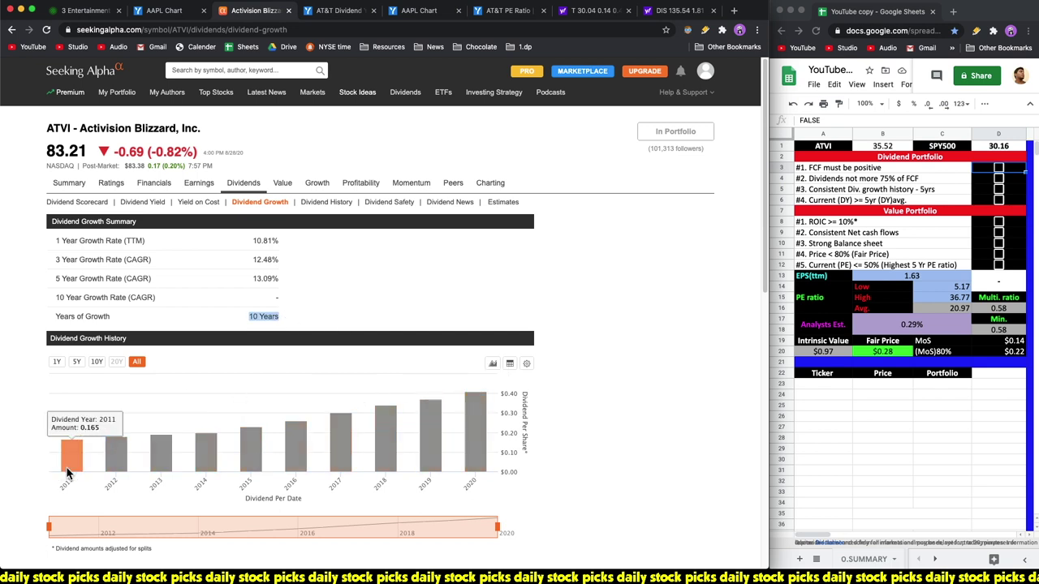
left_click(264, 285)
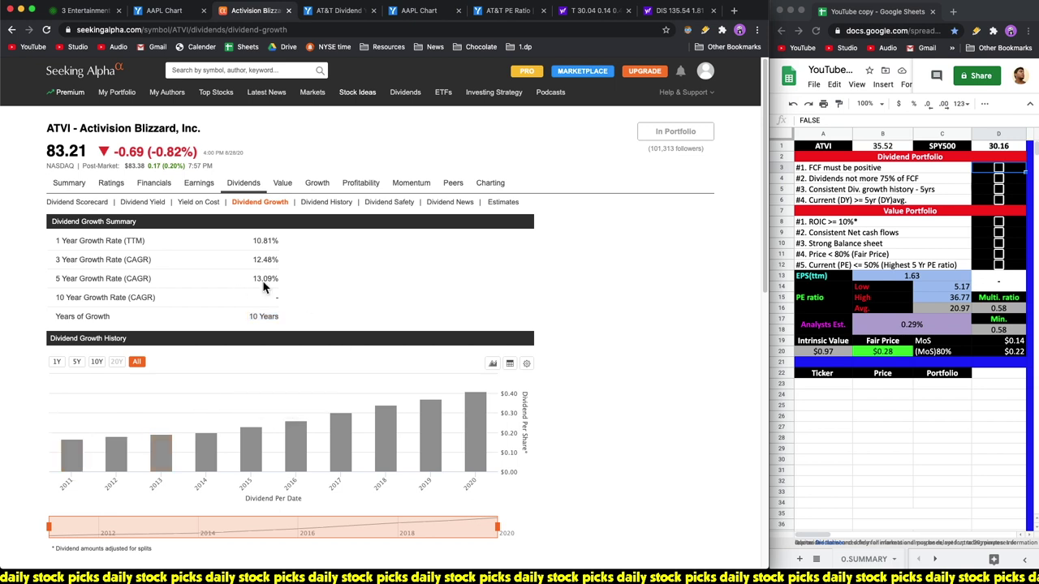
left_click_drag(252, 279, 367, 283)
Mark Dividend Portfolio criteria #1 positive FCF, #2 dividends not more than 75% of FCF and #3 consistent 5-year growth as met
left_click(998, 171)
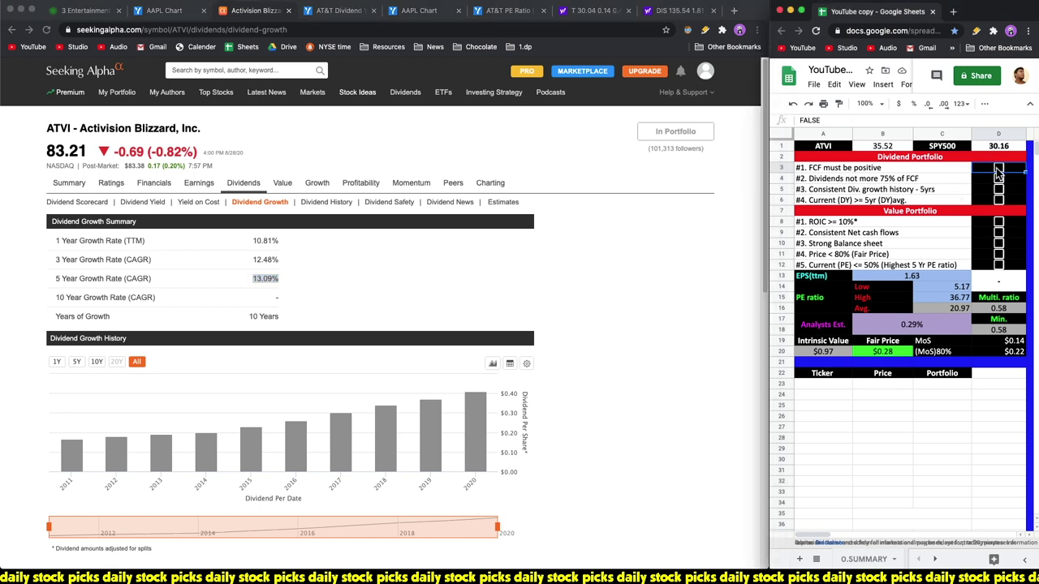
left_click(998, 171)
left_click(999, 180)
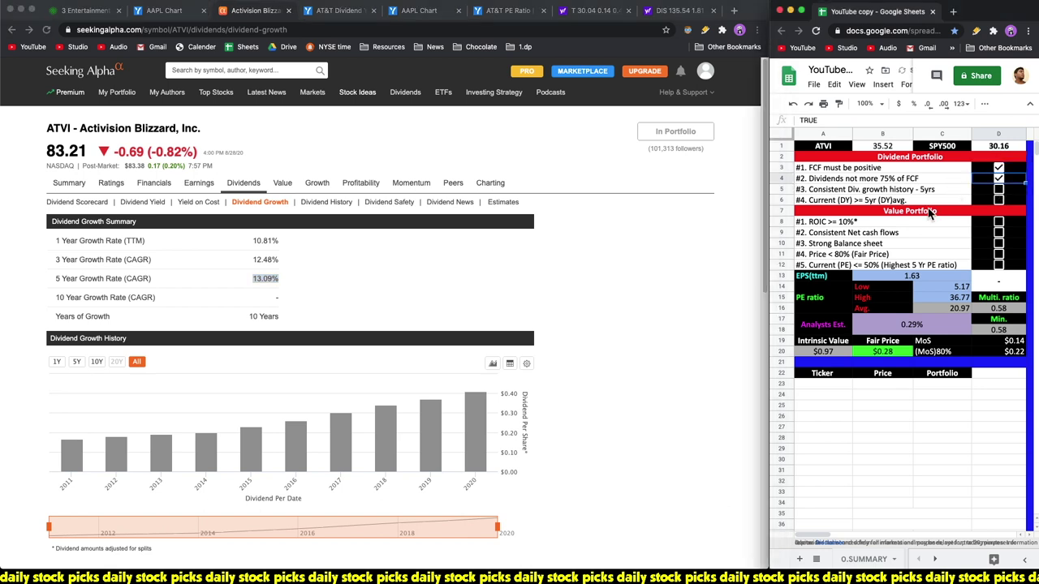
left_click(999, 190)
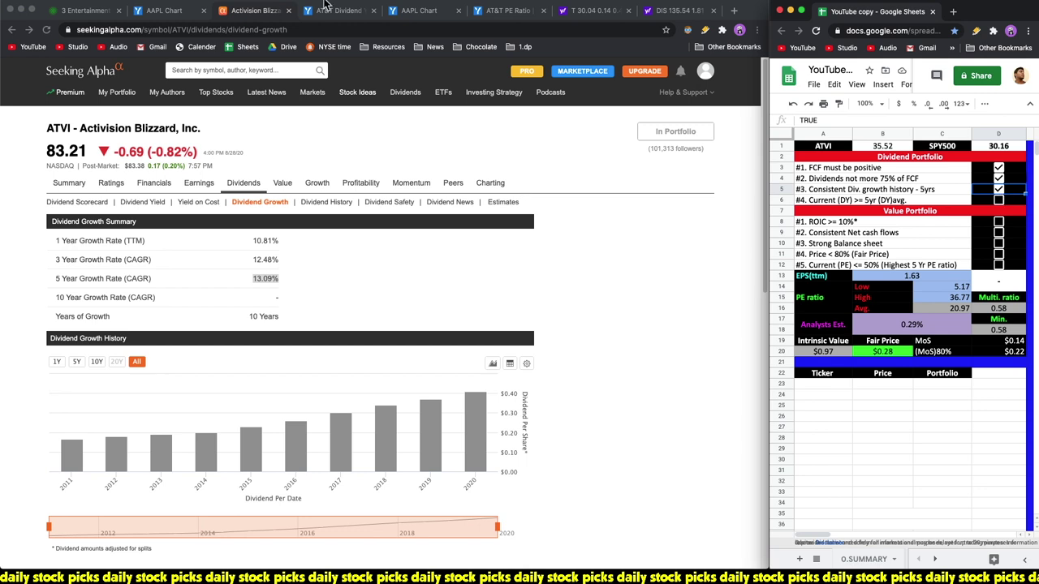
Switch the YCharts dividend yield page from T to ATVI and highlight the average yield for the past 5 years
left_click(354, 13)
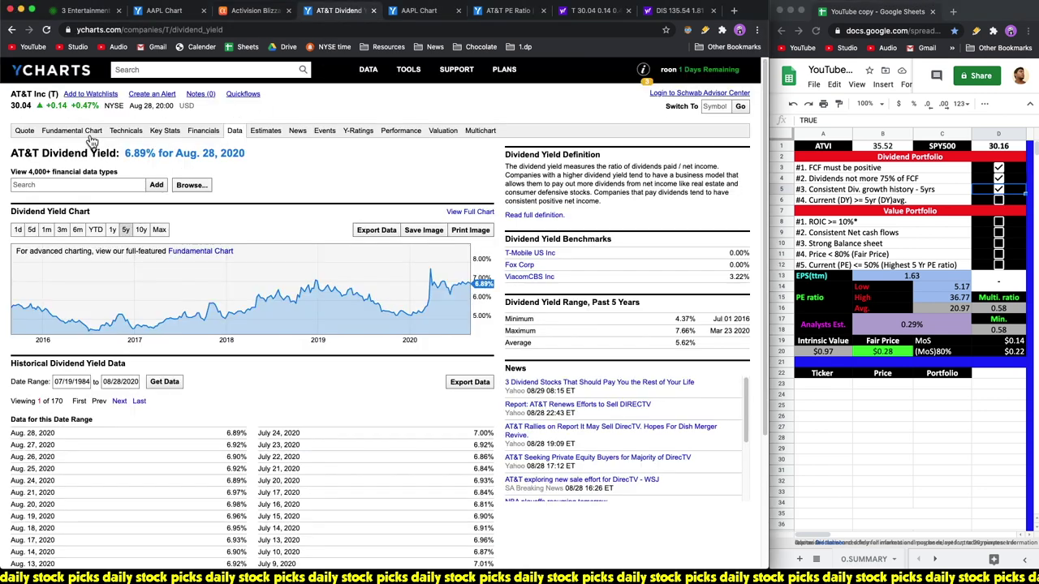
left_click(241, 30)
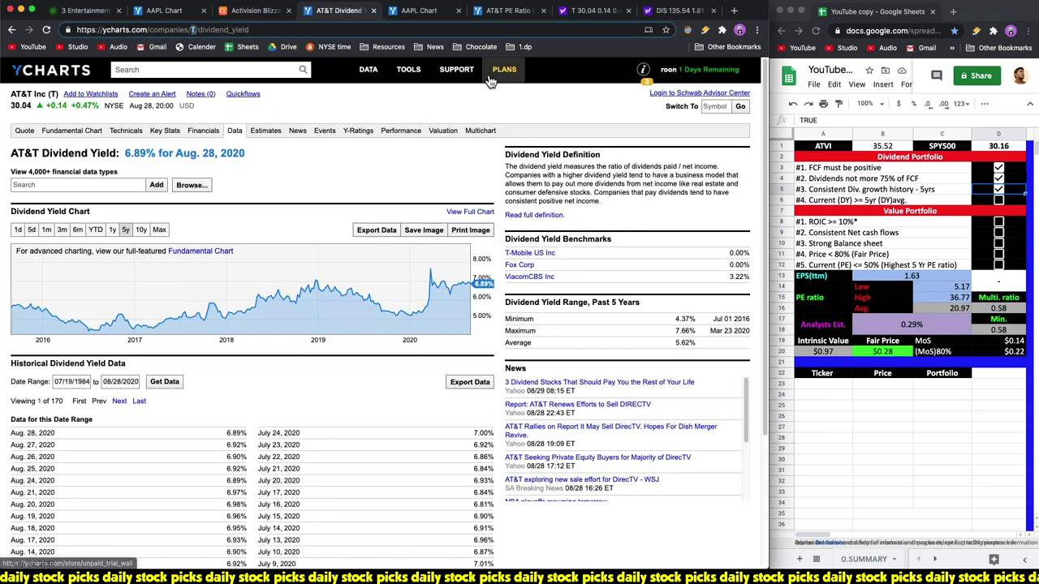
type("ATVI")
key("Return")
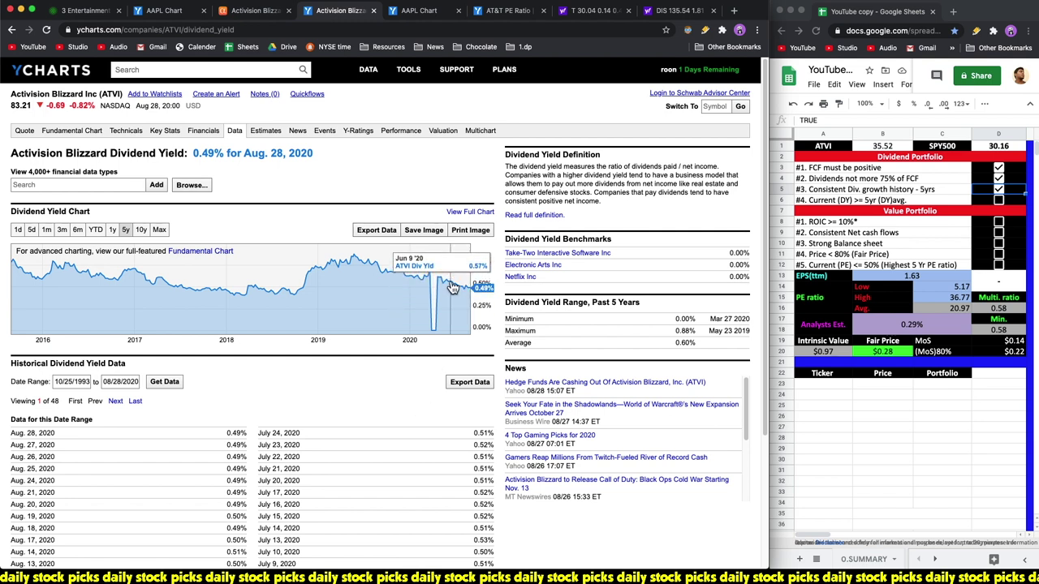
left_click_drag(672, 342, 702, 347)
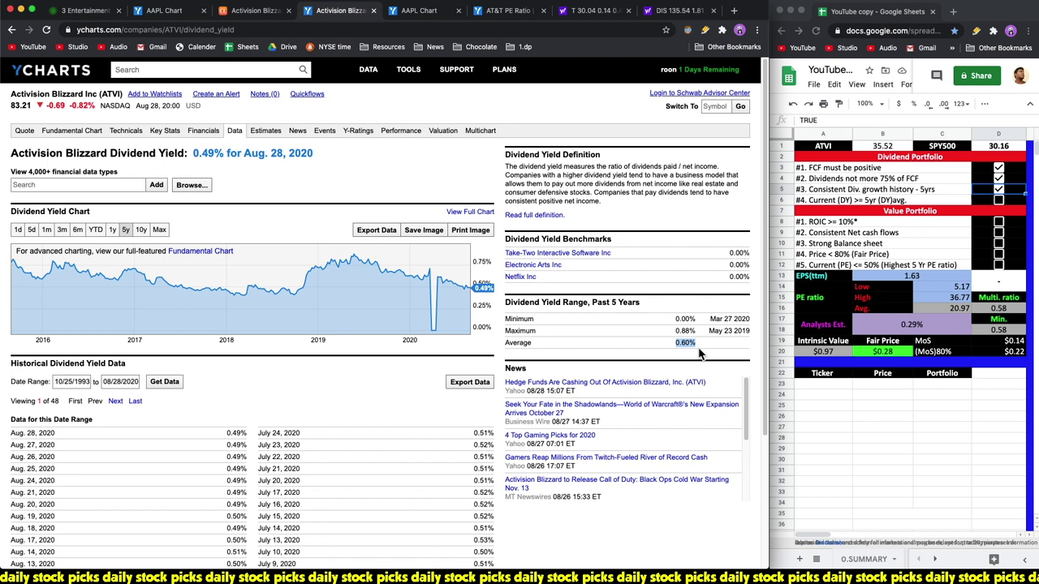
Examine ATVI's current dividend yield against its 5-year average, and check its price chart on the YCharts quote page in a separate tab
triple_click(213, 155)
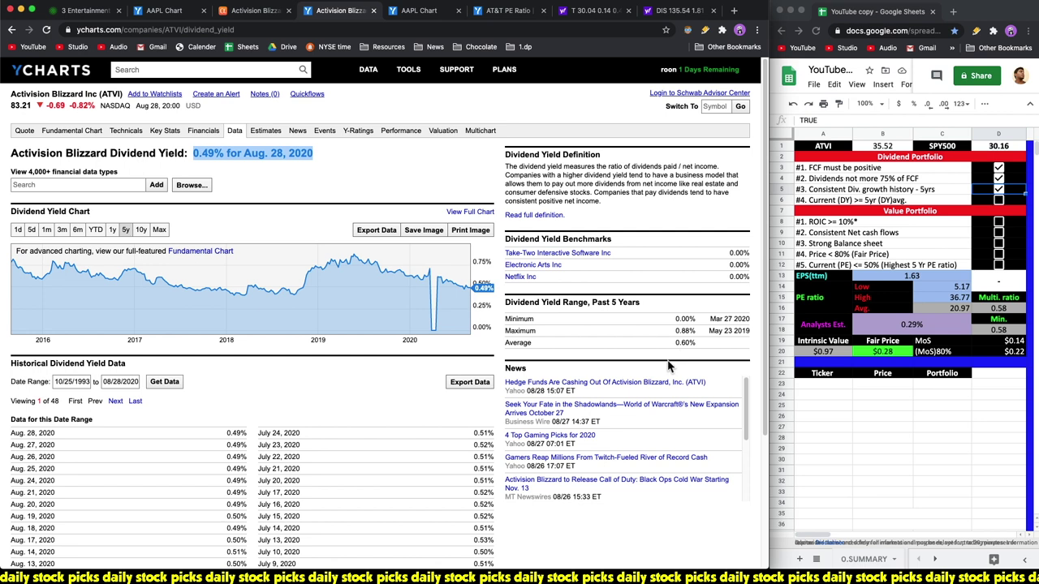
left_click(382, 370)
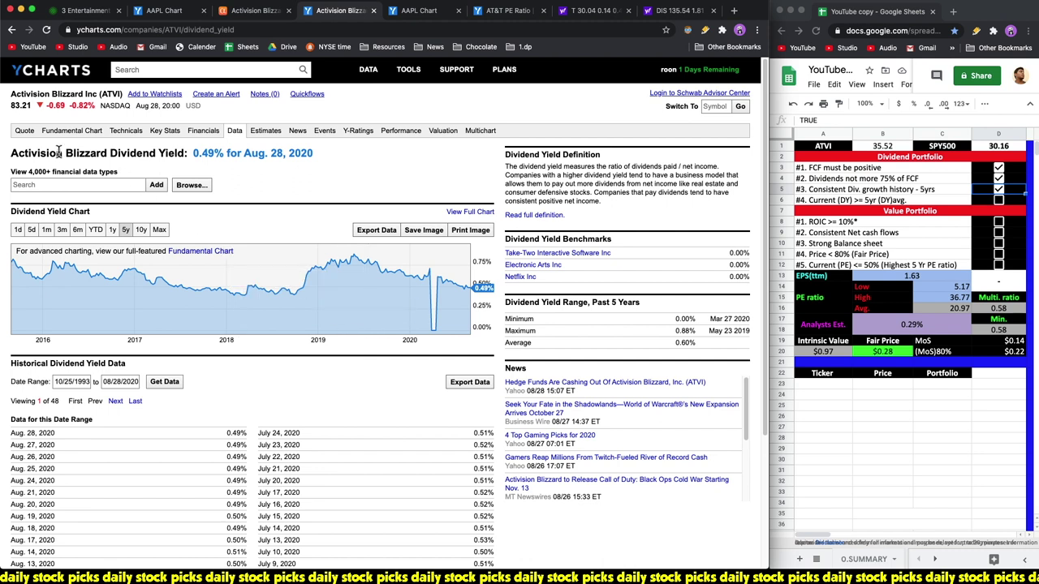
right_click(24, 131)
left_click(122, 139)
left_click(380, 17)
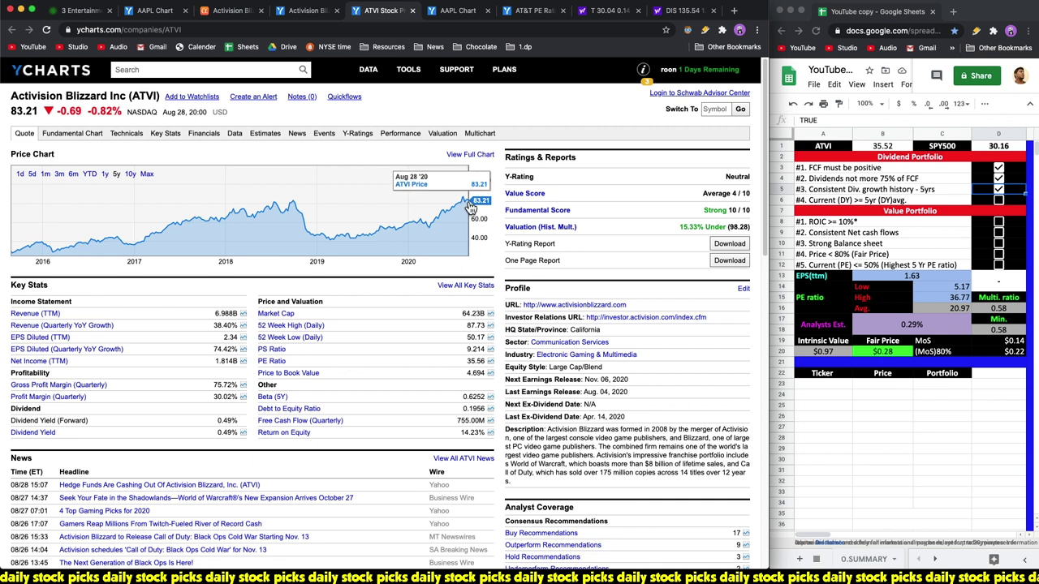
left_click(412, 10)
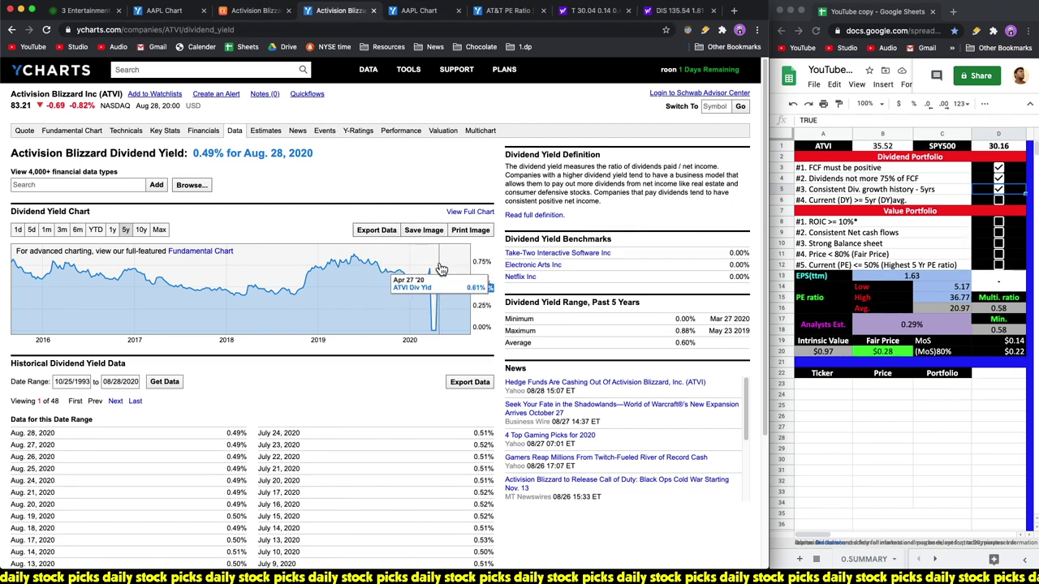
left_click(350, 193)
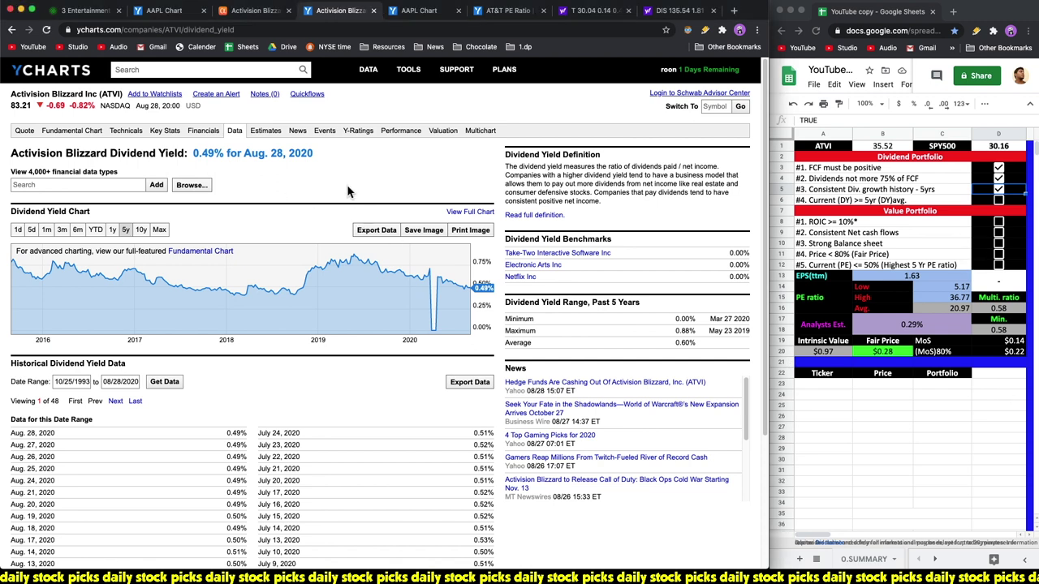
Add Activision Blizzard (ATVI) to the YCharts fundamental chart and hide the EPS Diluted (TTM) metric
left_click(428, 13)
left_click(109, 222)
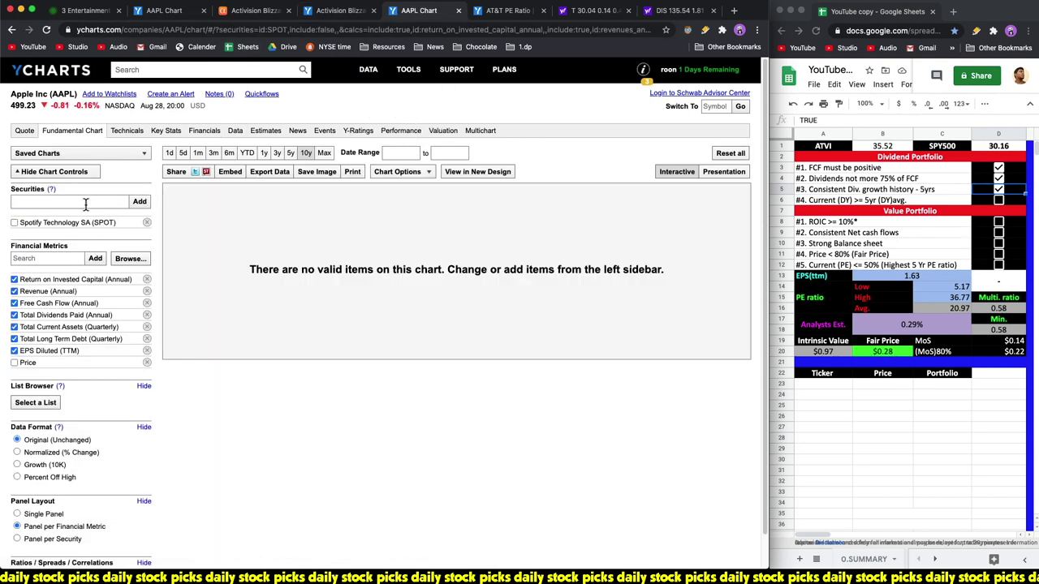
type("ATVI")
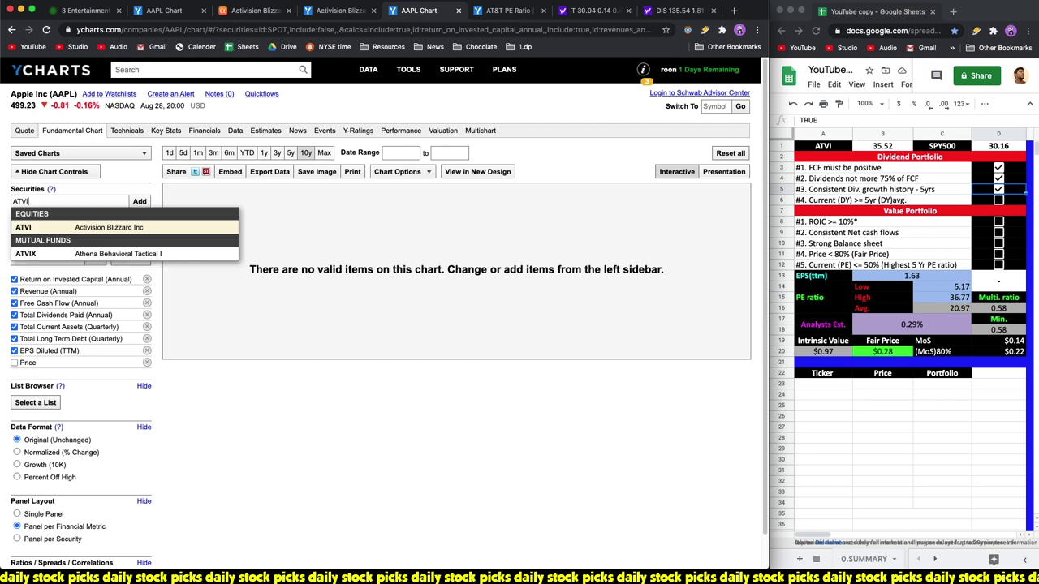
key("Return")
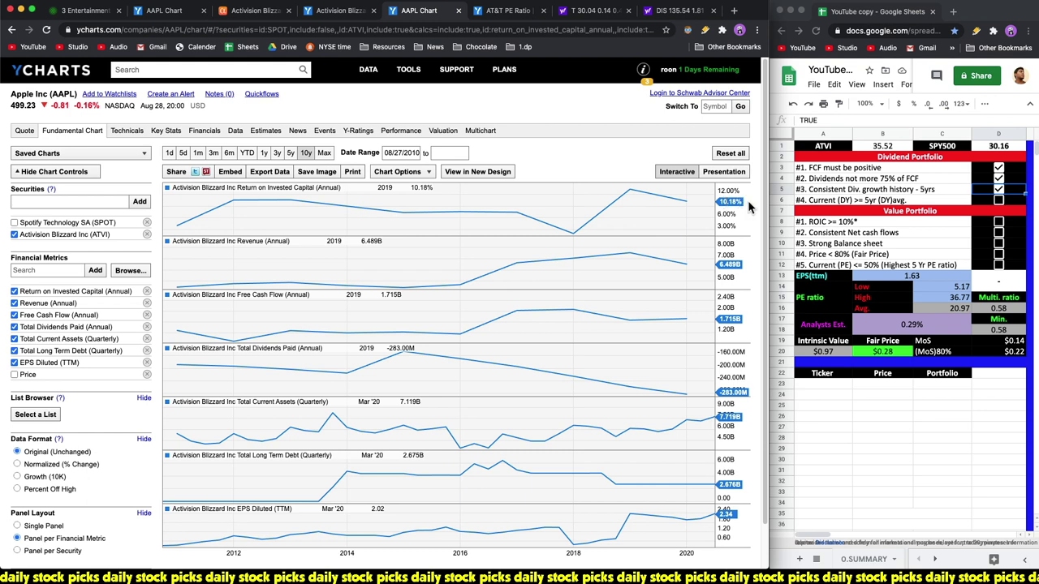
left_click(41, 364)
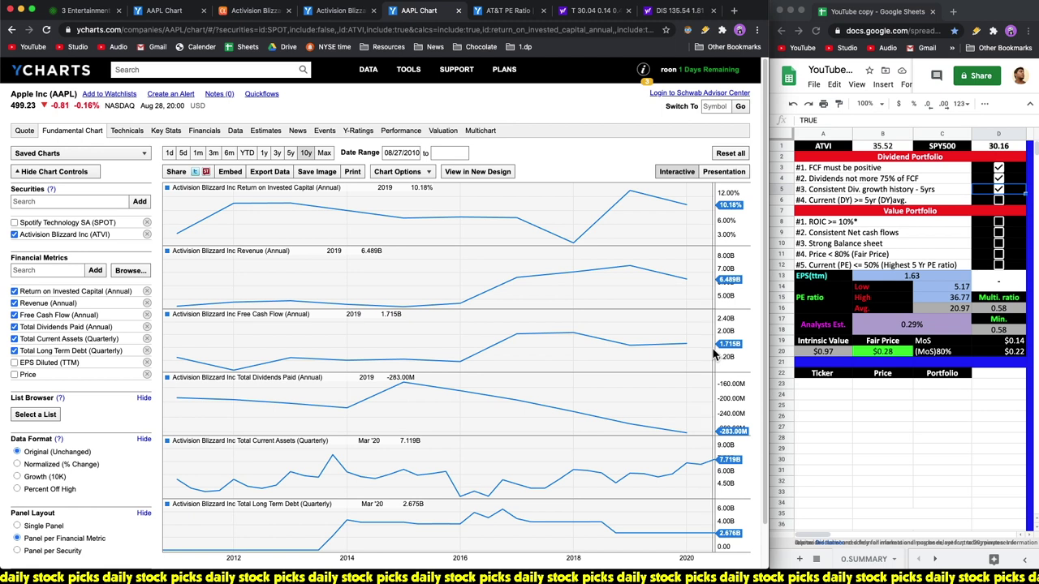
Mark Value Portfolio criteria #1 ROIC >= 10%, #2 consistent net cash flows and #3 strong balance sheet as met
left_click(999, 221)
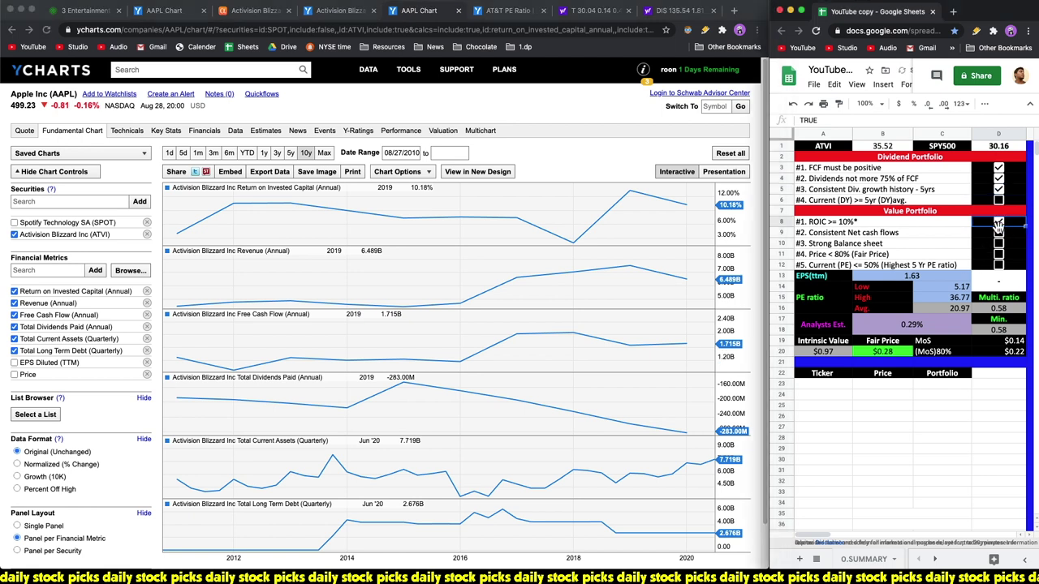
left_click(999, 233)
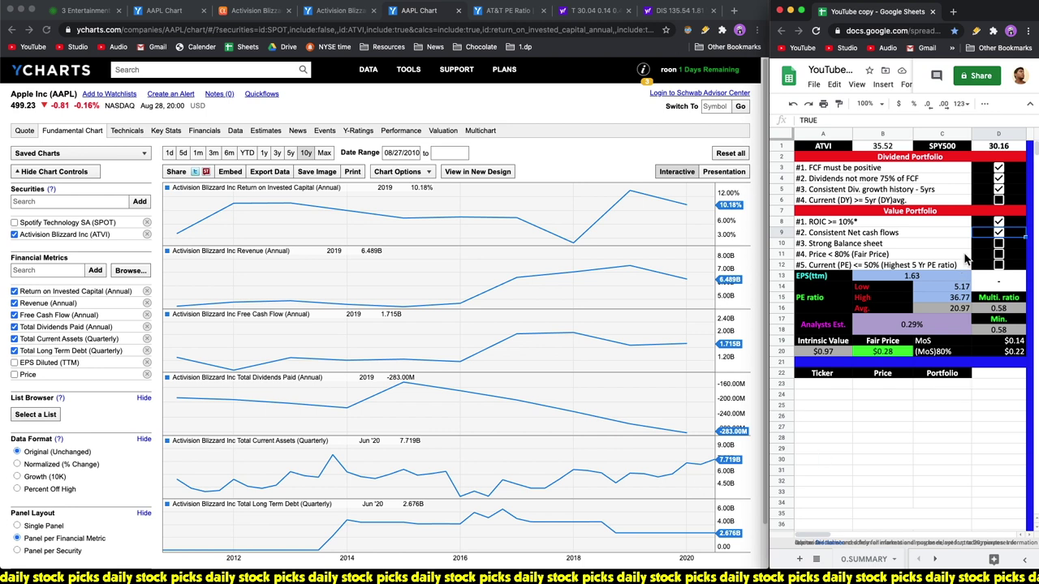
left_click(998, 245)
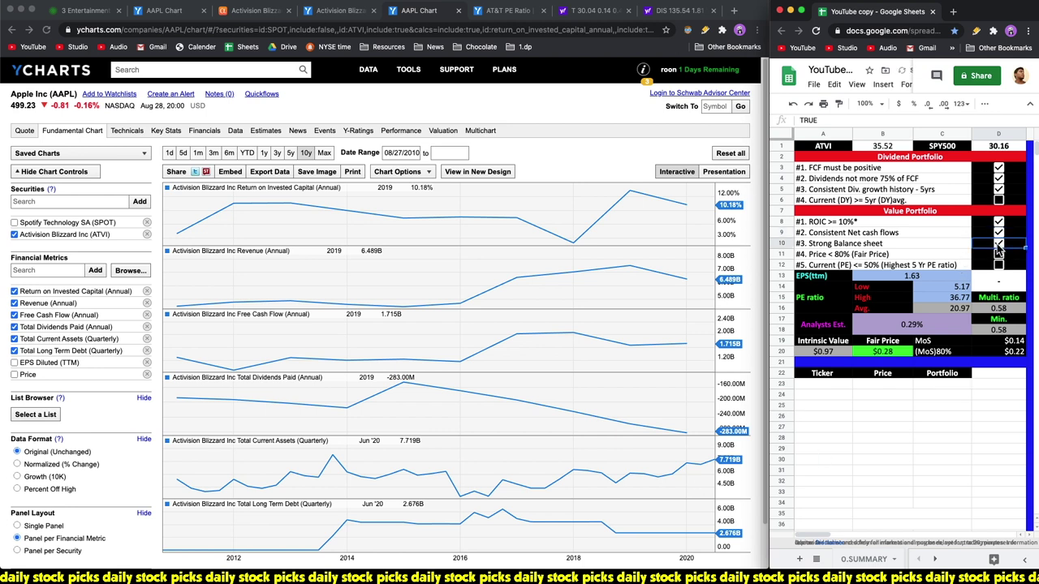
Show EPS Diluted (TTM) on ATVI's fundamental chart again and set the spreadsheet's EPS(ttm) to 2.34
left_click(821, 255)
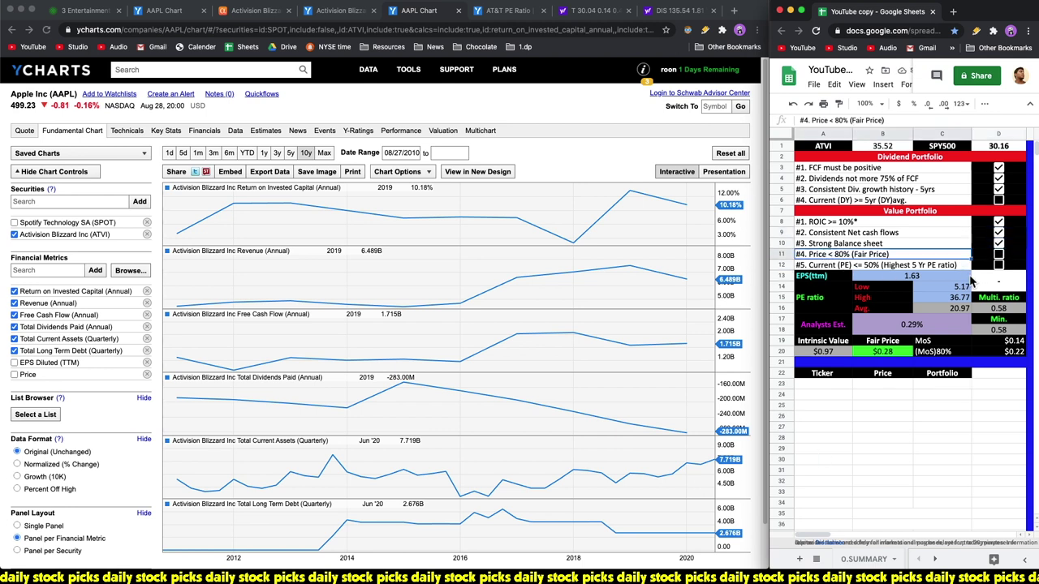
left_click(911, 279)
left_click(52, 375)
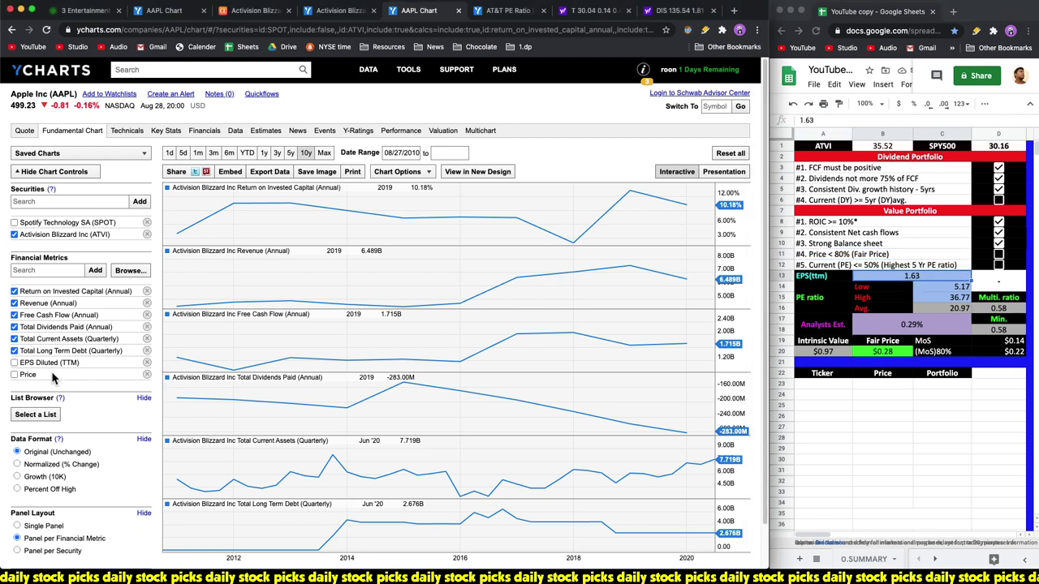
left_click(53, 364)
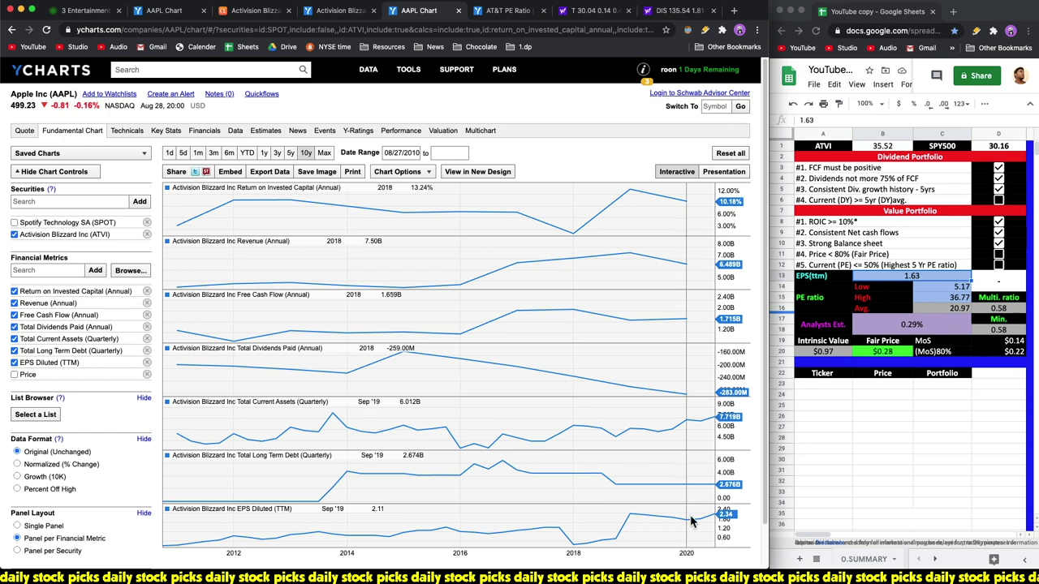
left_click(881, 284)
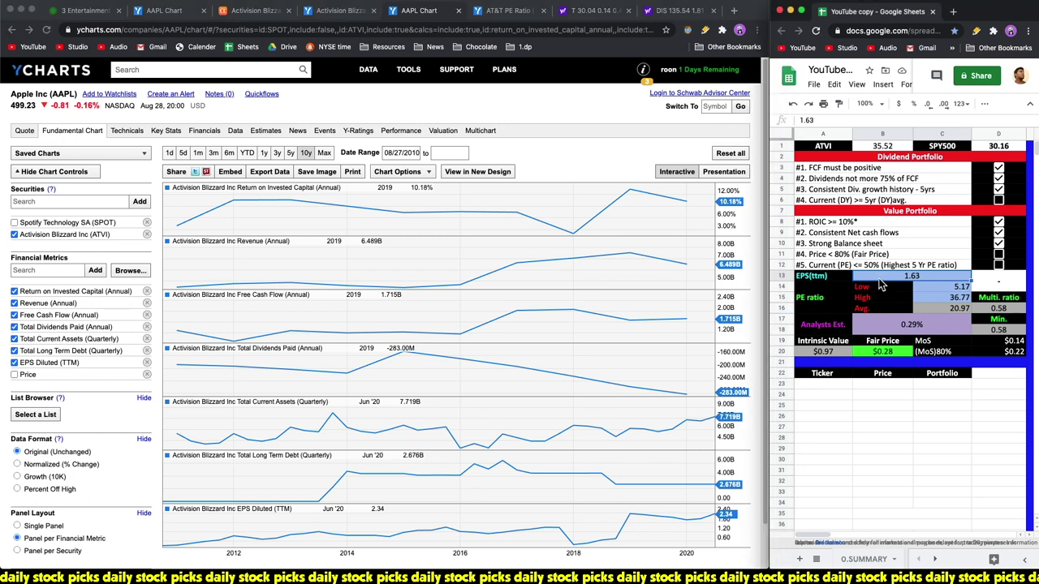
type("2")
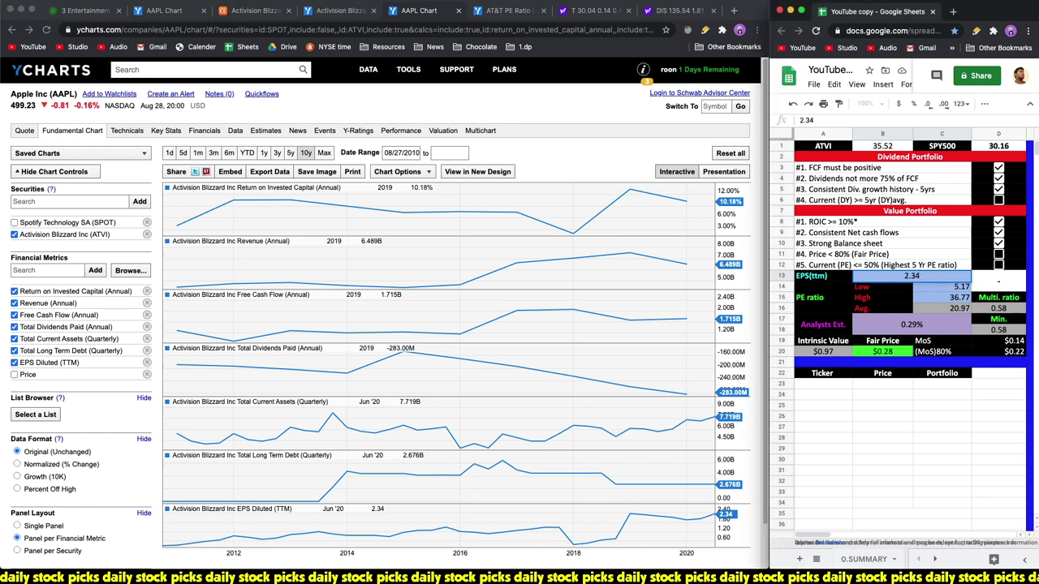
key("Return")
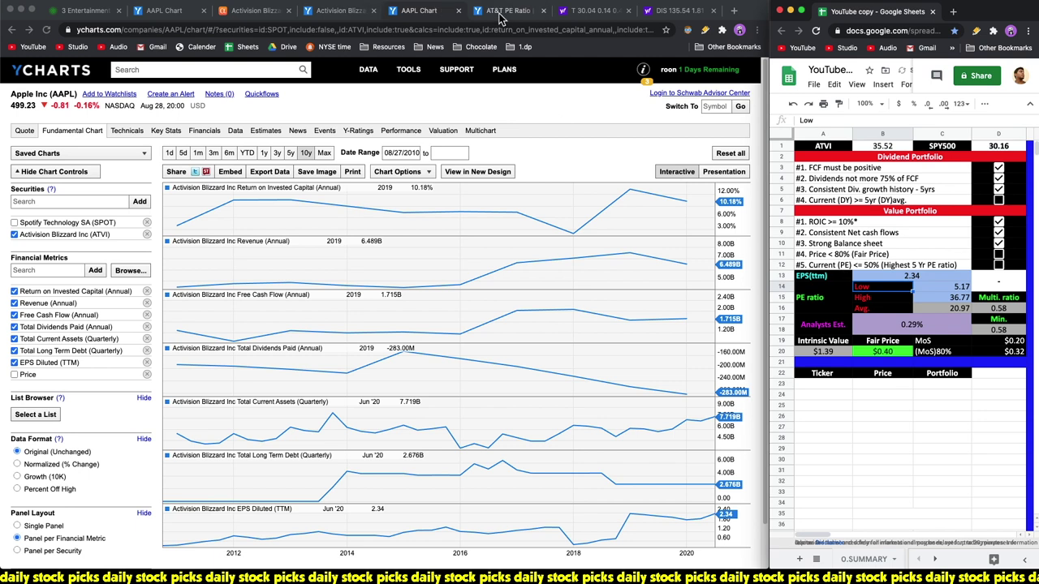
Switch the YCharts PE ratio page from T to ATVI
left_click(499, 10)
double_click(170, 30)
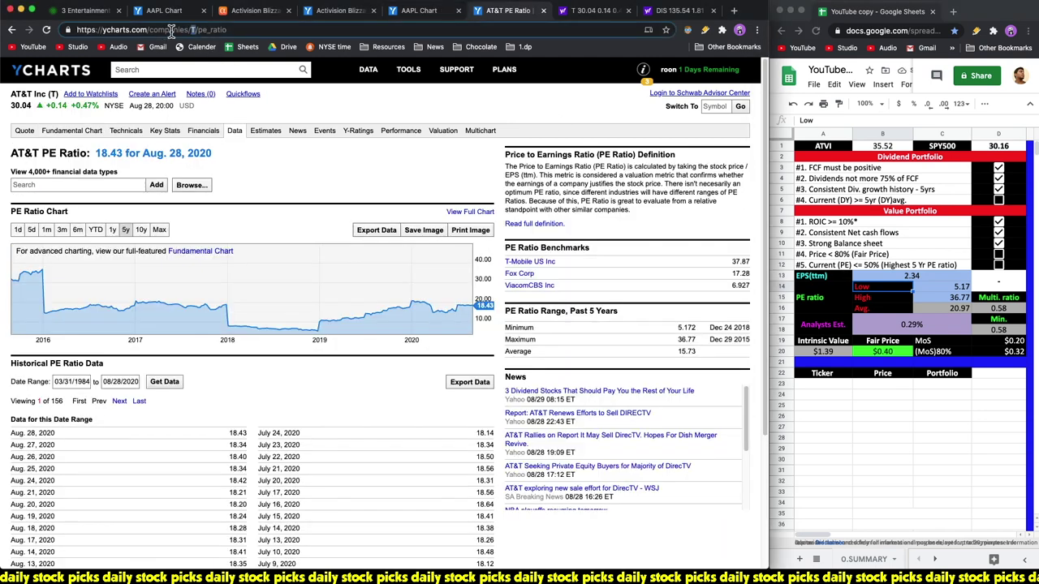
type("ATVI")
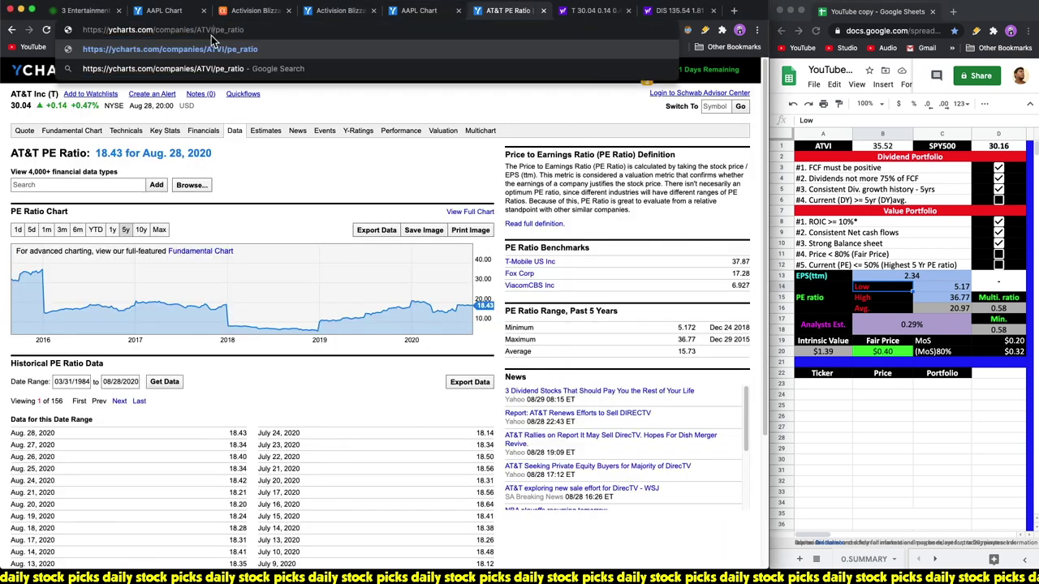
key("Return")
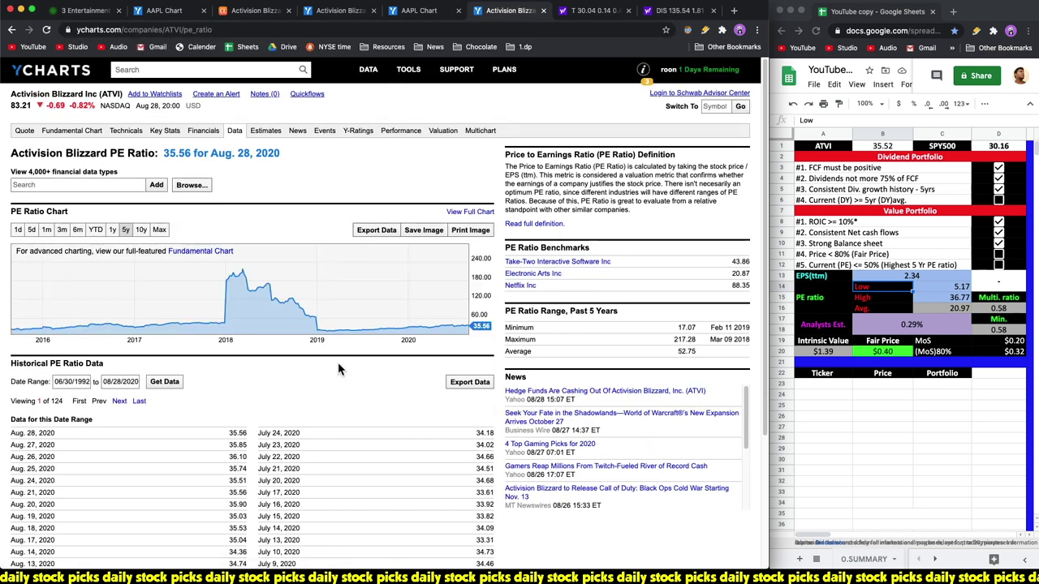
Set the spreadsheet's low PE ratio to 17.07 and high PE ratio to 217.28 from ATVI's 5-year range
left_click(941, 287)
type("1")
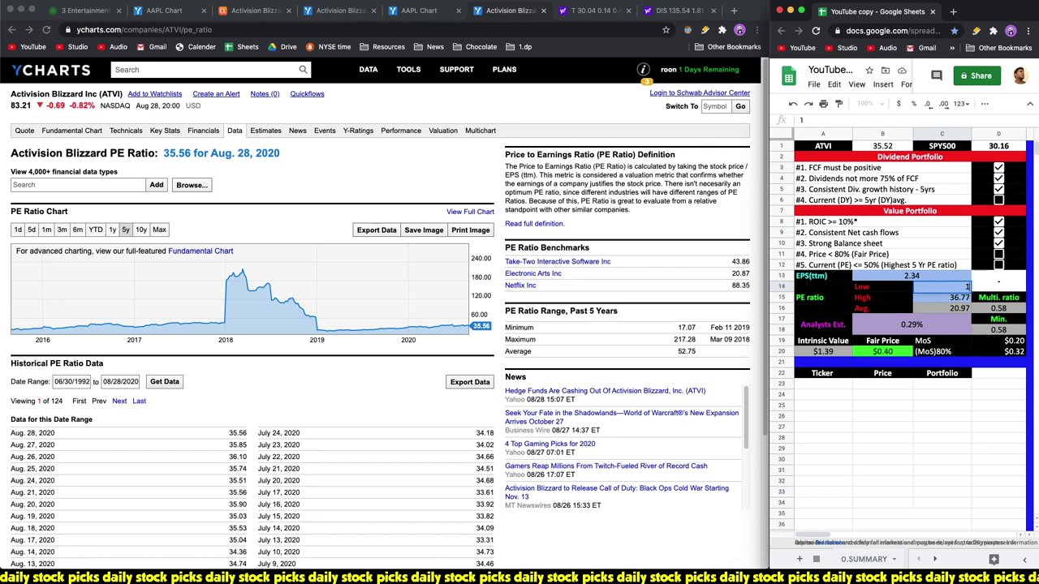
type("7.07")
key("Return")
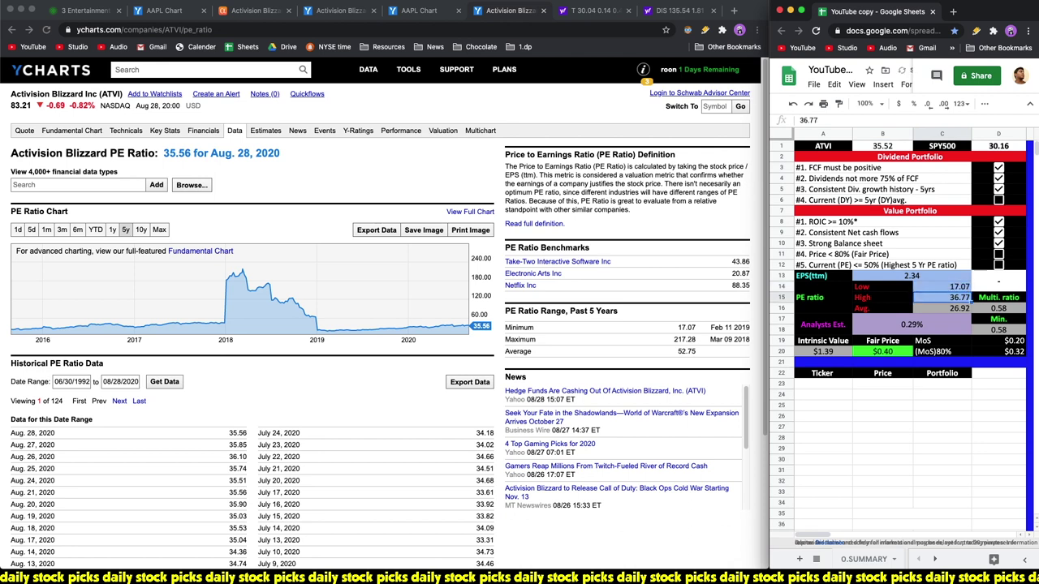
type("217.28")
key("Return")
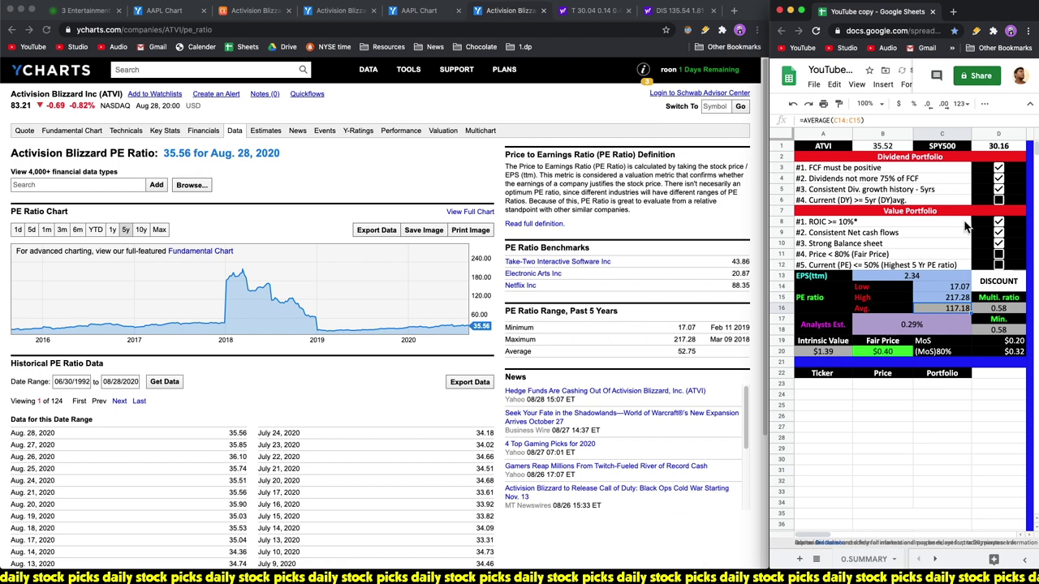
Close the Disney quote tab and switch the Yahoo Finance analysis page from T to ATVI, showing its growth estimates
left_click(587, 10)
left_click(663, 10)
left_click(238, 86)
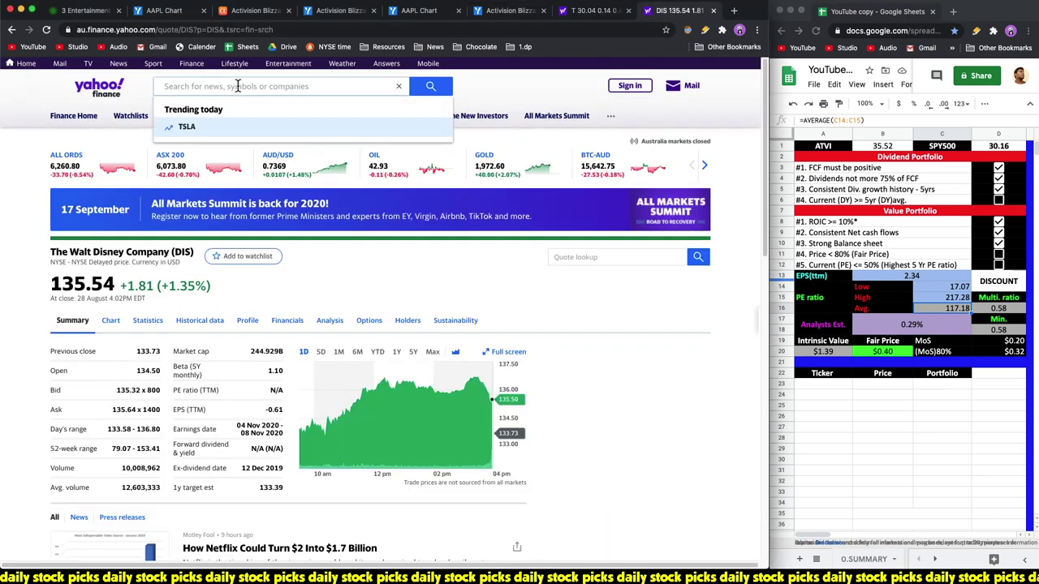
key("super+w")
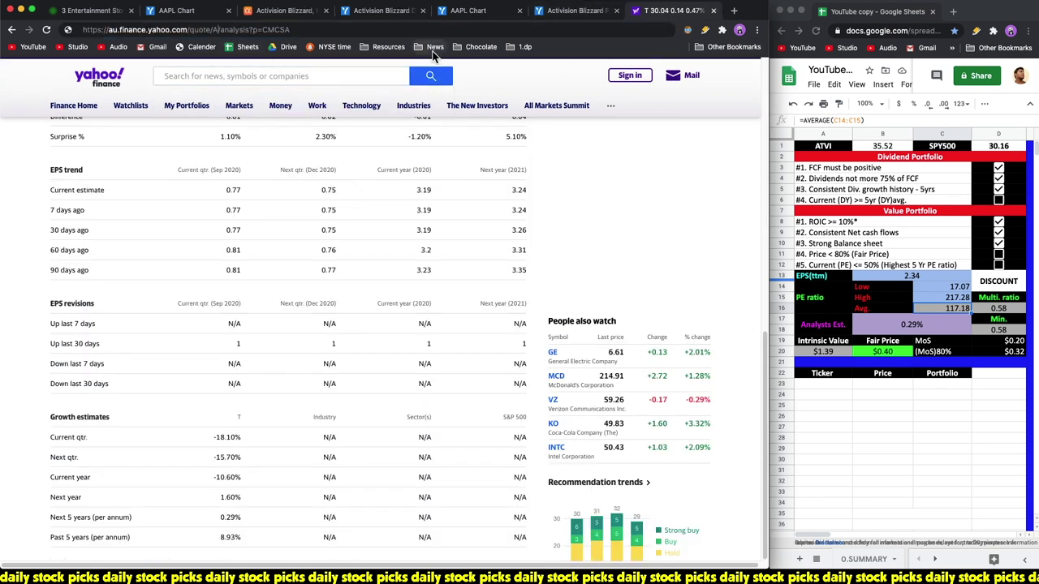
type("ATVI")
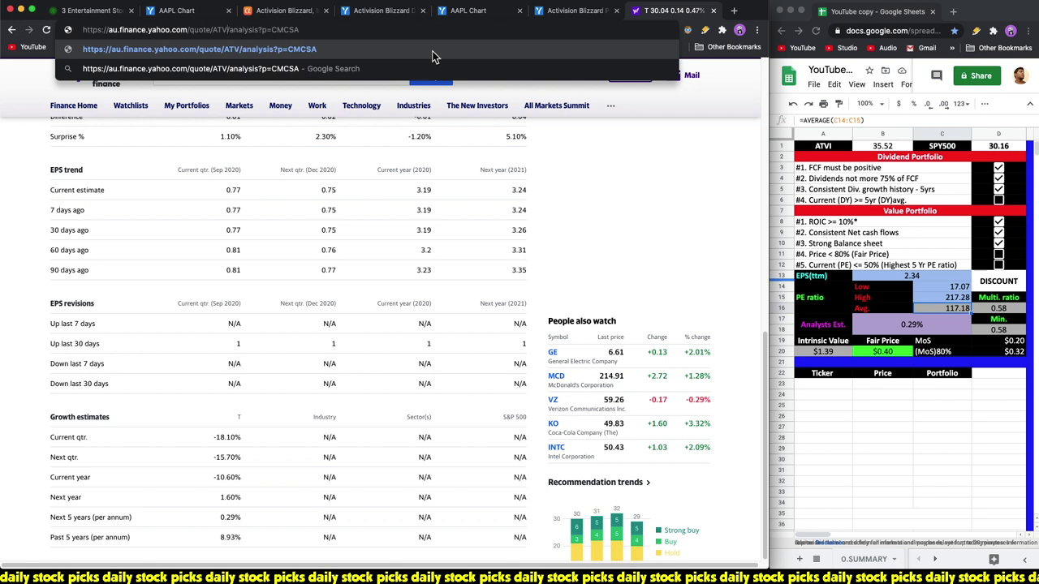
key("Return")
scroll(399, 364, "down", 10)
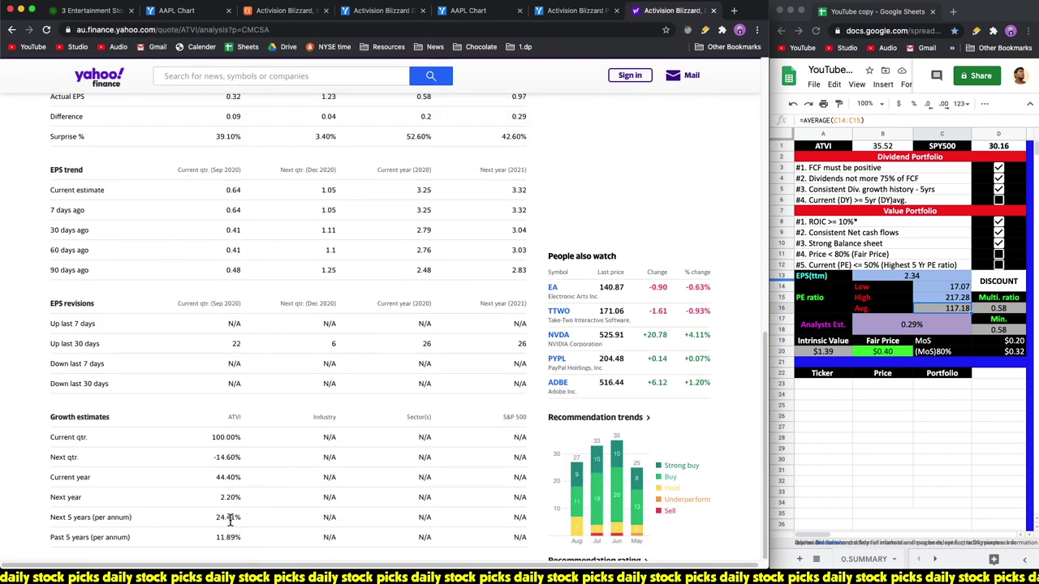
Set Analysts Est. in the spreadsheet to 24.41% from ATVI's next 5 years (per annum) growth estimate
double_click(228, 517)
left_click(922, 329)
left_click(923, 328)
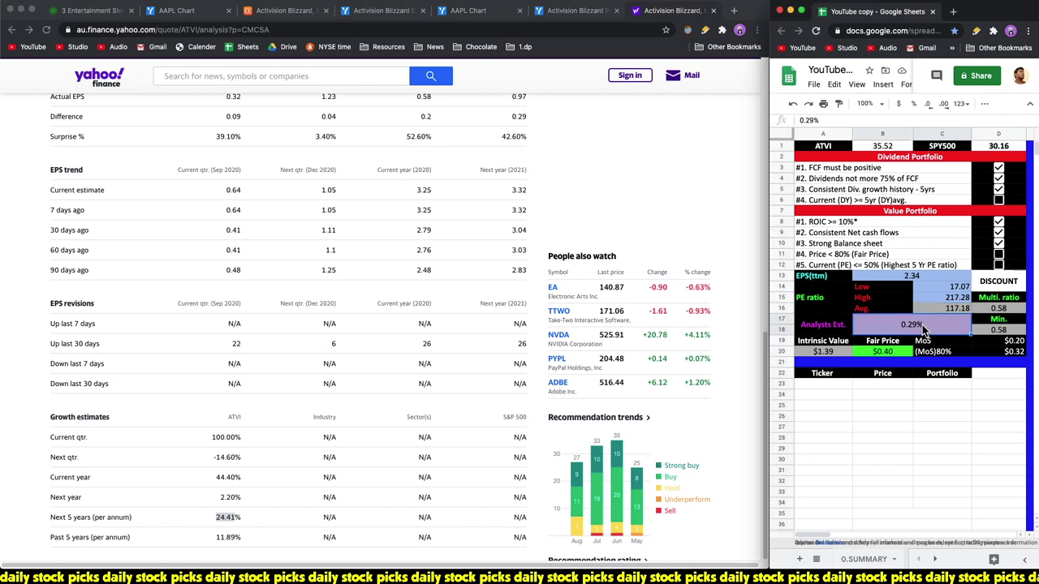
type("24.41%")
key("Return")
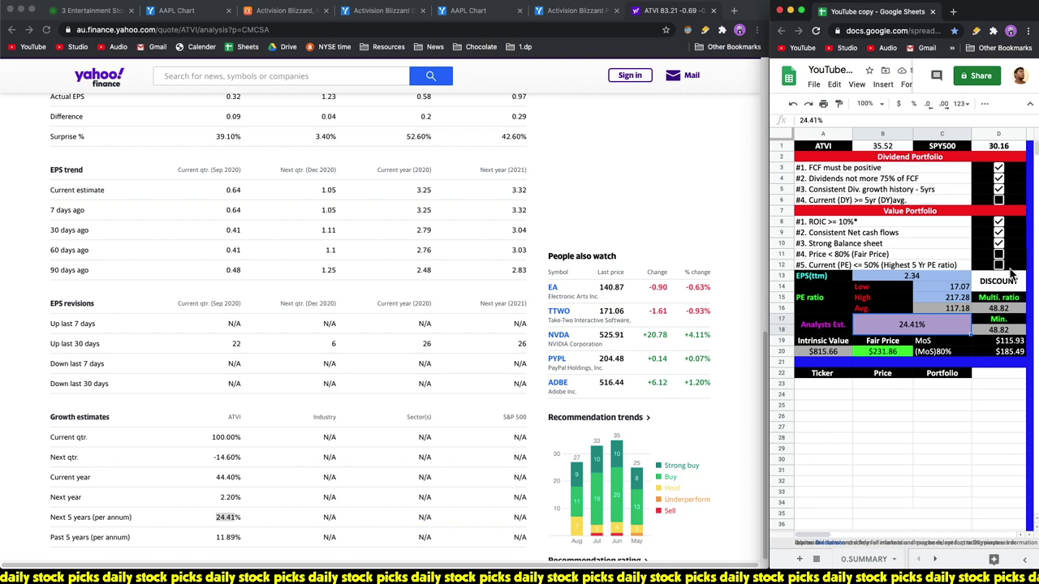
Examine the minimum multiple, intrinsic value, fair price and margin of safety cells alongside ATVI's current share price on Yahoo Finance
left_click(983, 331)
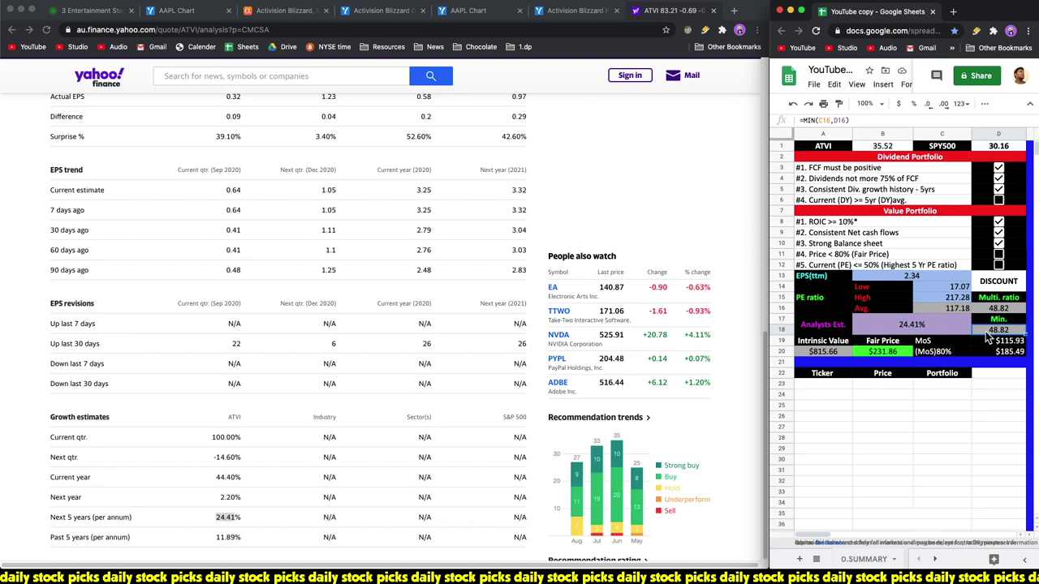
left_click(836, 352)
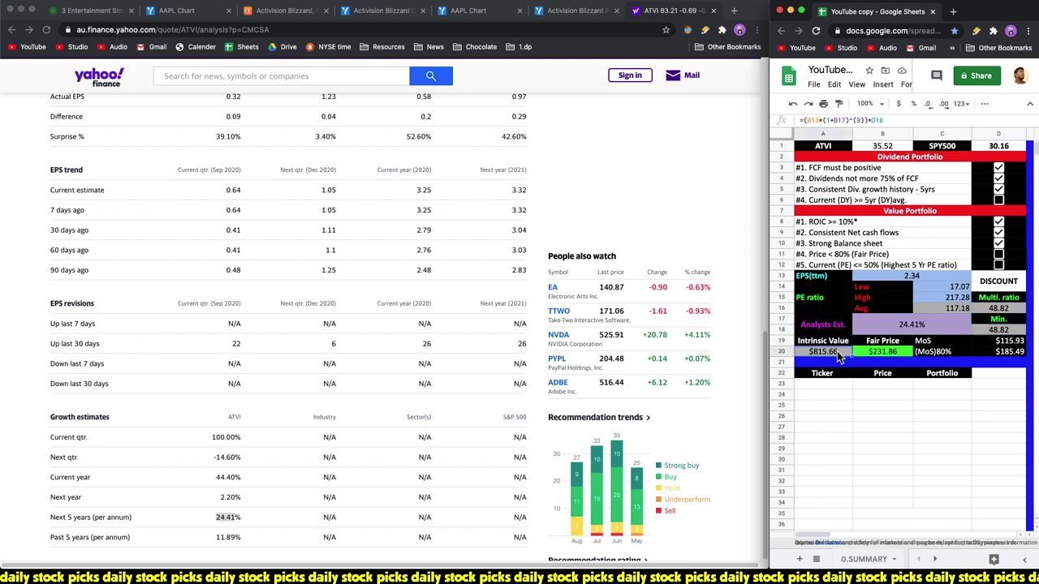
left_click(671, 209)
scroll(649, 235, "up", 10)
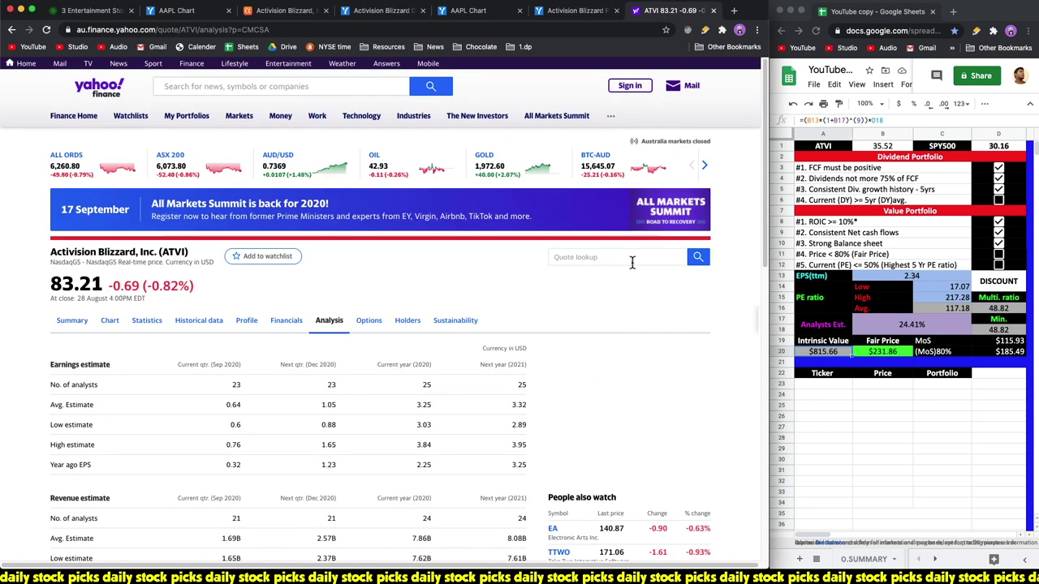
left_click(885, 357)
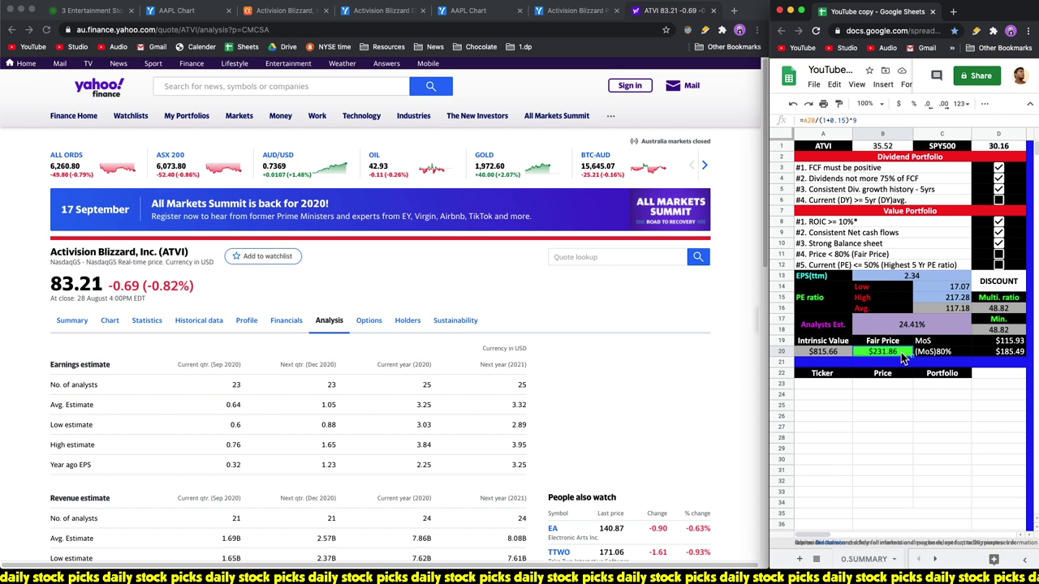
left_click(1004, 344)
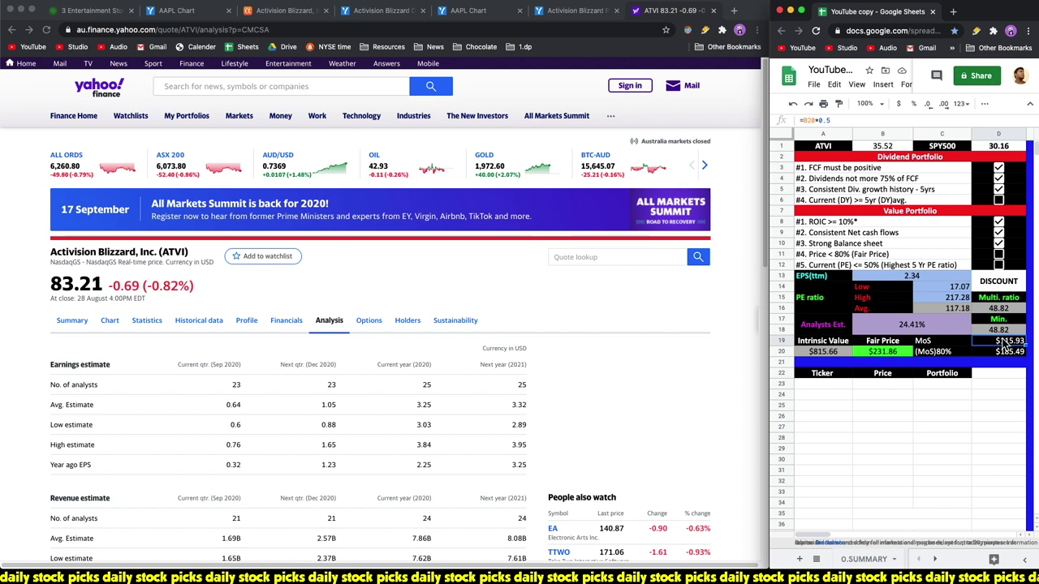
Check ATVI's current share price on Yahoo Finance against the spreadsheet's margin of safety prices
left_click(69, 284)
triple_click(68, 284)
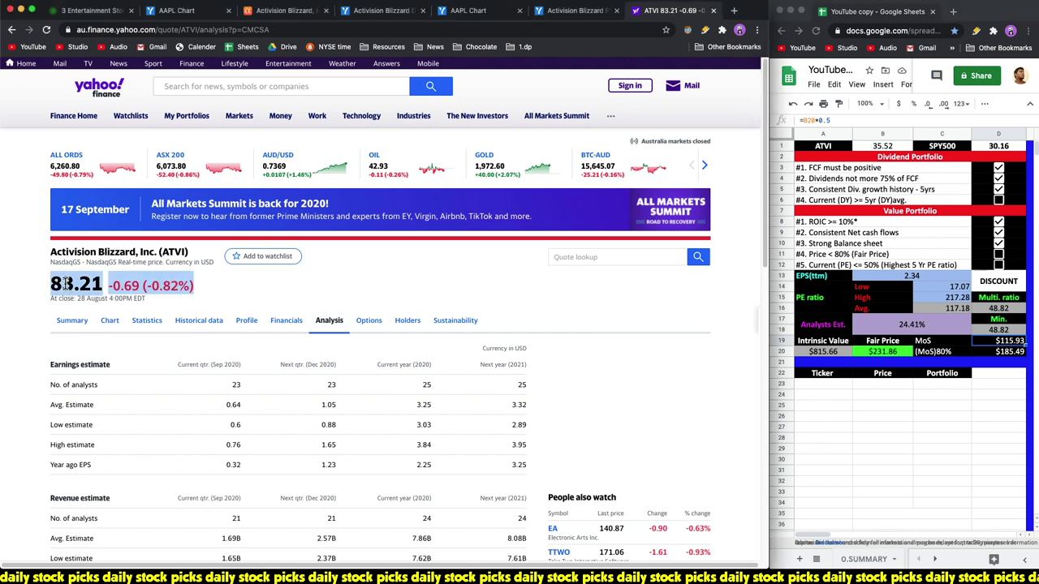
left_click(568, 293)
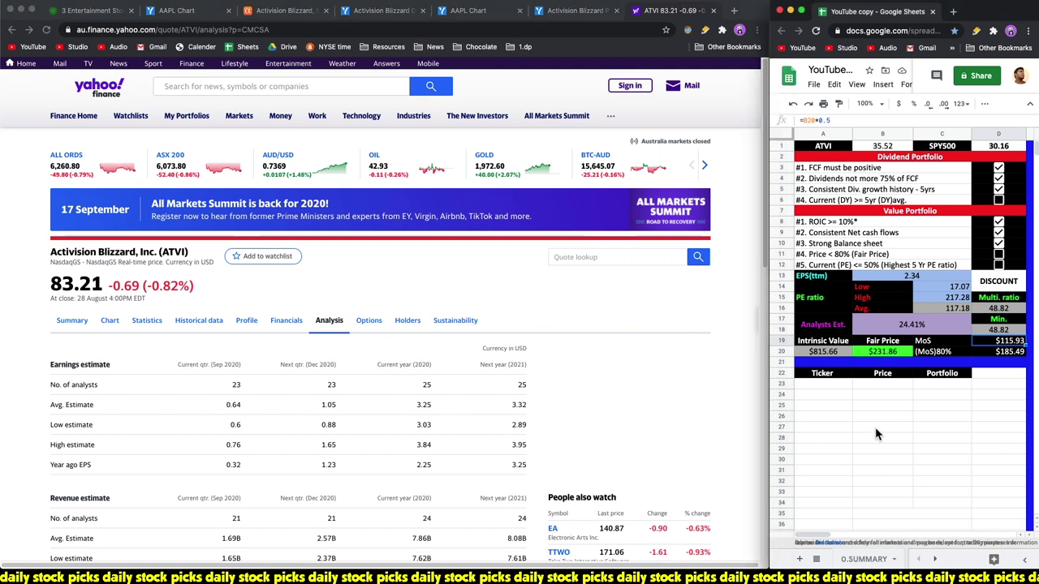
Enter ATVI as the first ticker in cell A23 of the summary table
left_click(840, 386)
type("ATVI")
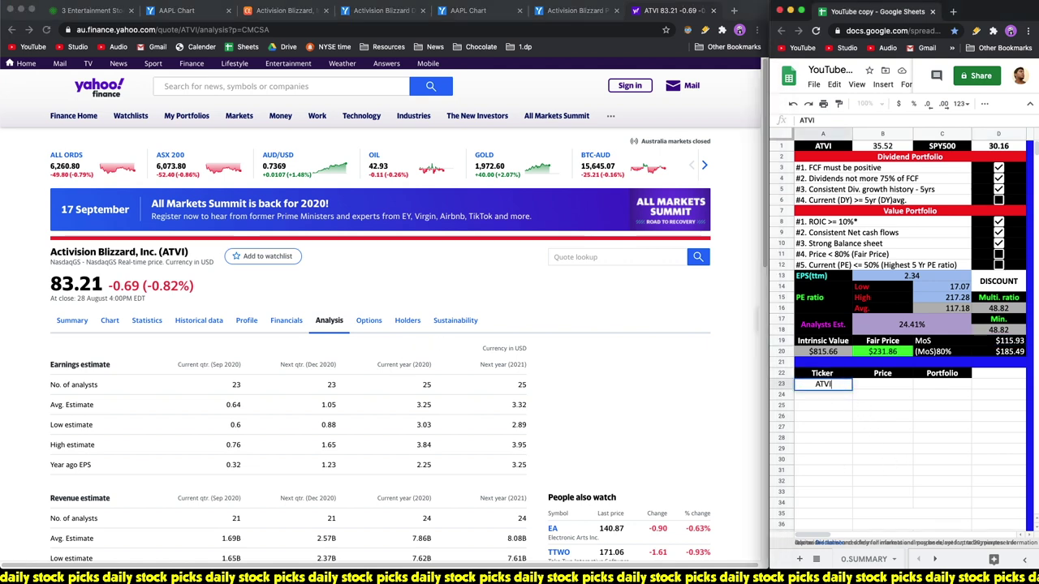
key("Return")
left_click(823, 384)
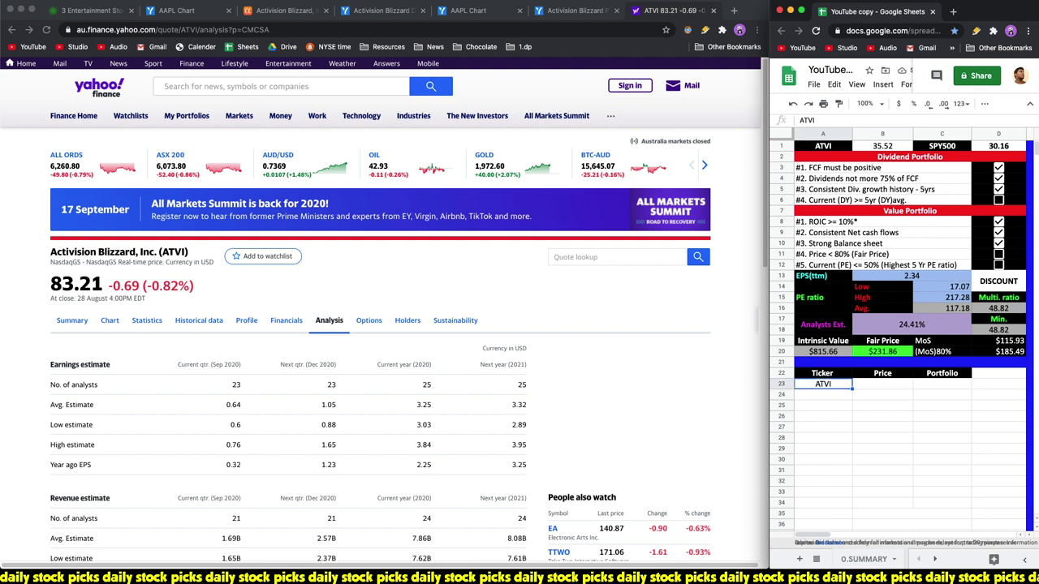
Fetch the ticker's live price in cell B23 with the formula =GOOGLEFINANCE(A23,"PRICE")
left_click(882, 384)
type("+")
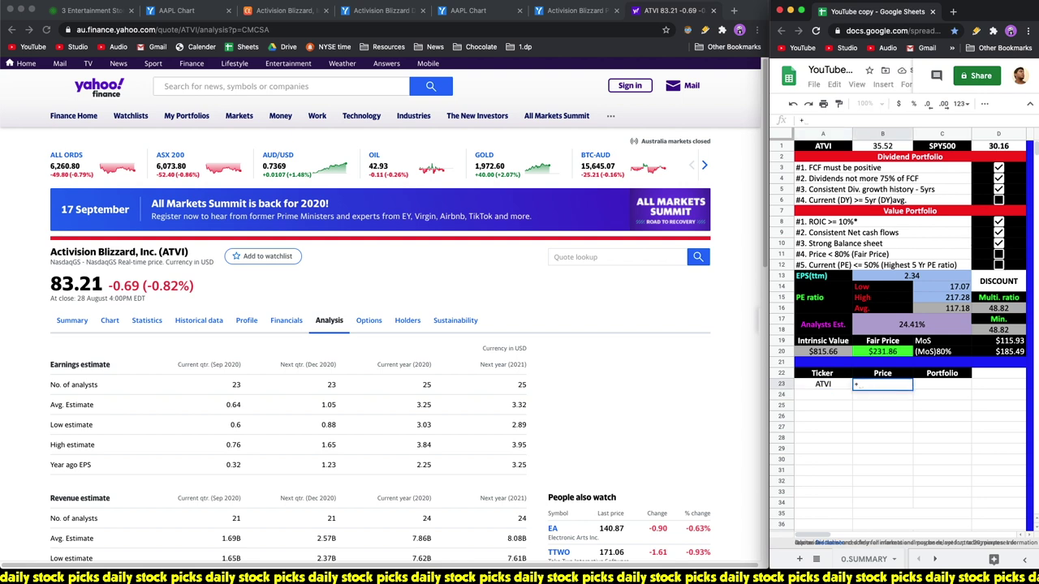
type("GOOGLEFINANCE(")
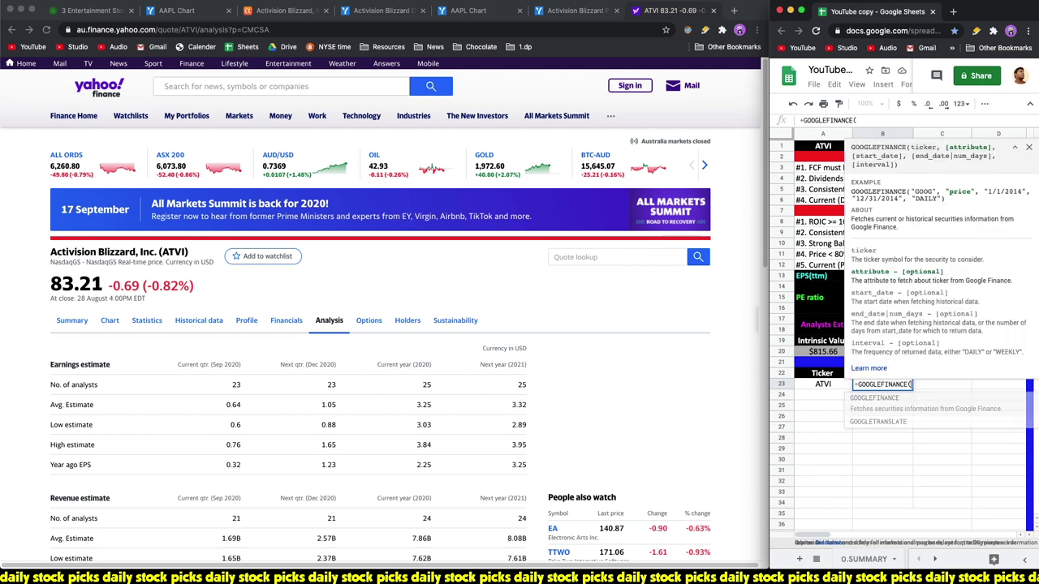
type("A23,")
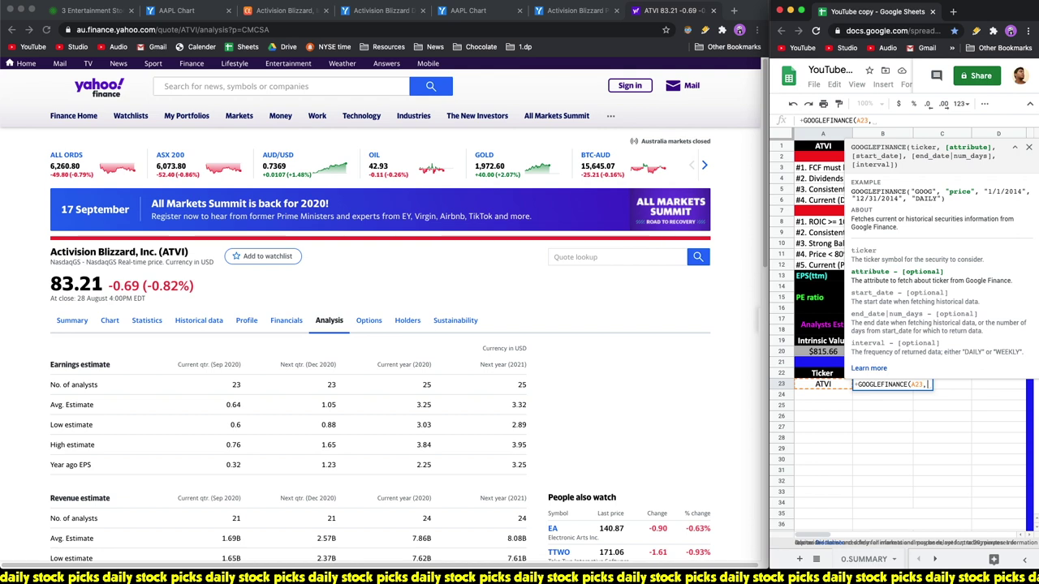
type("\"PRICE")
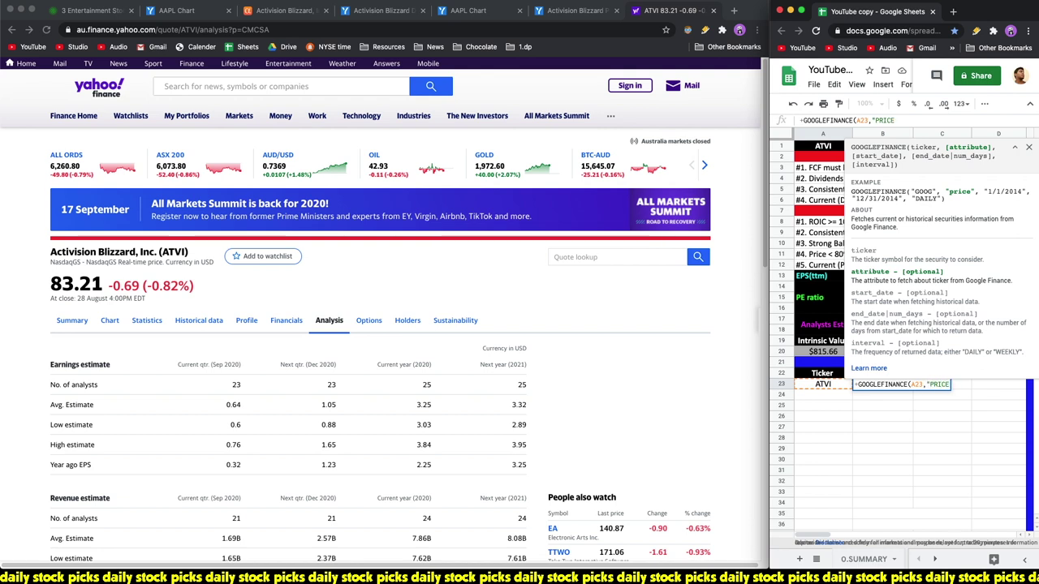
type("\")")
key("Return")
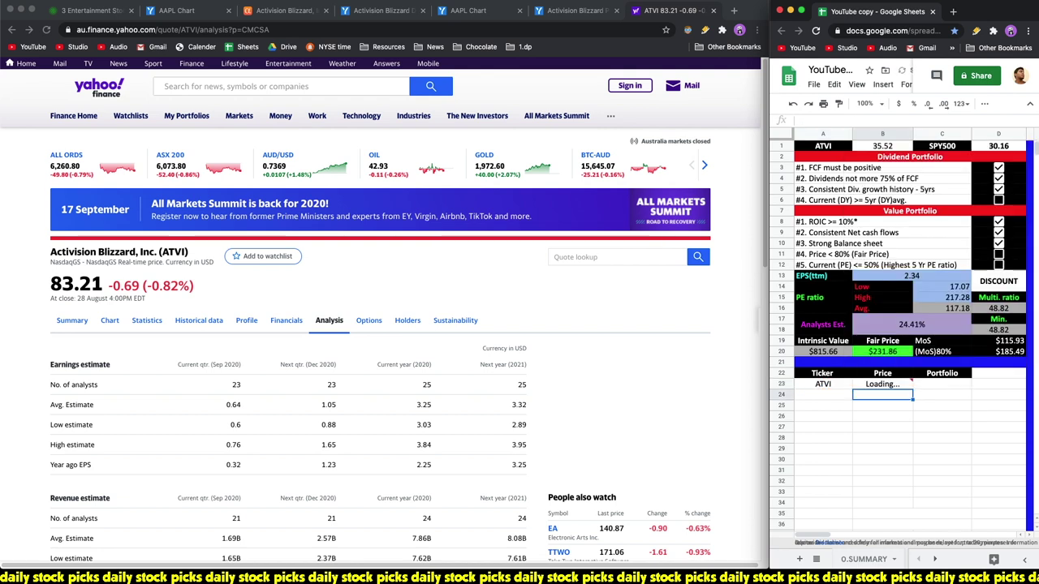
Enter "V - #4,#5" as ATVI's Portfolio entry in cell C23
key("Right")
key("Up")
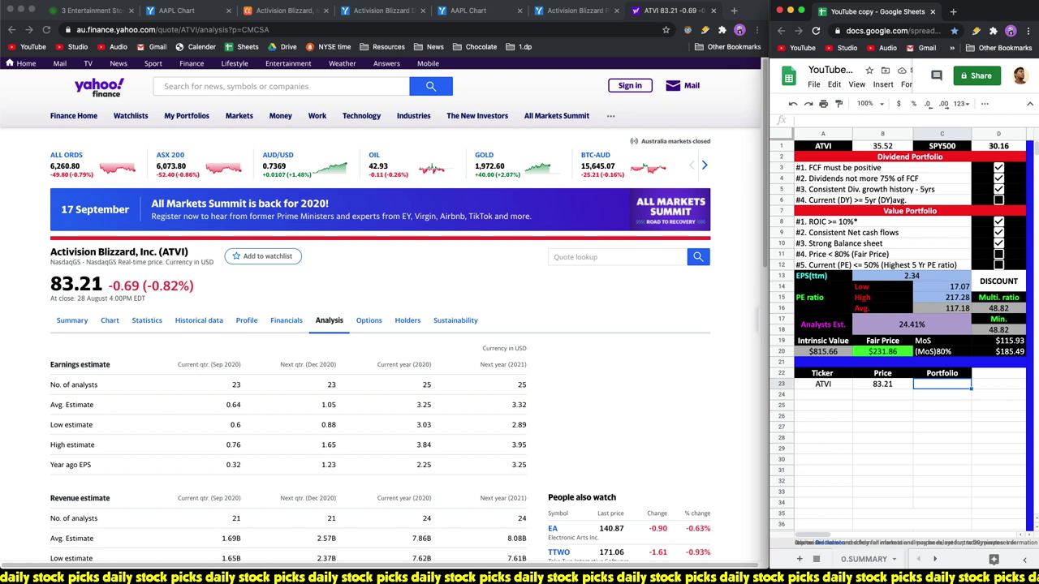
type("V - #4,#5")
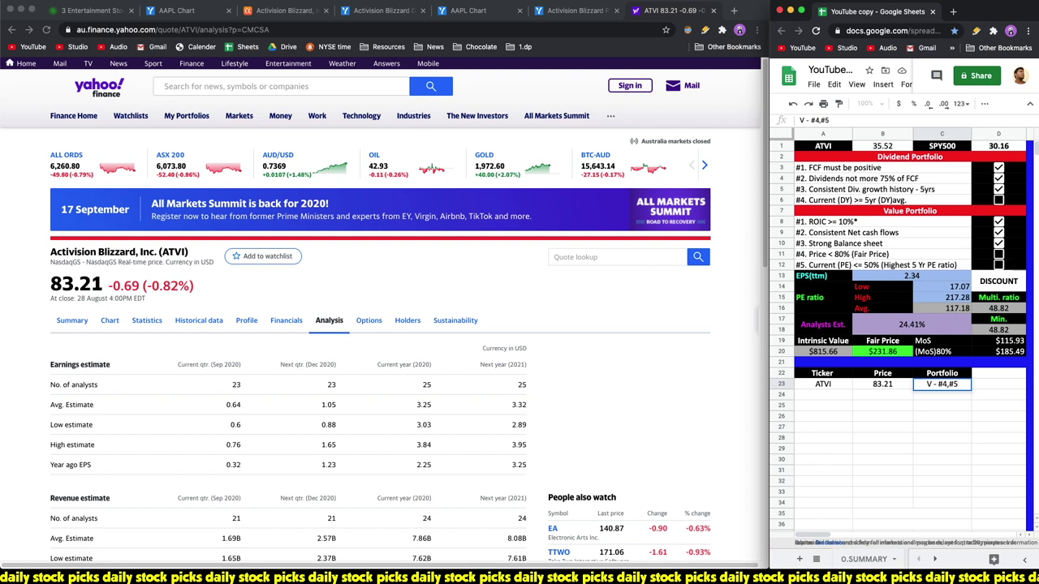
key("Return")
Recheck value criterion #5 against the high PE ratio and shorten ATVI's Portfolio entry to "V - #4"
left_click(849, 266)
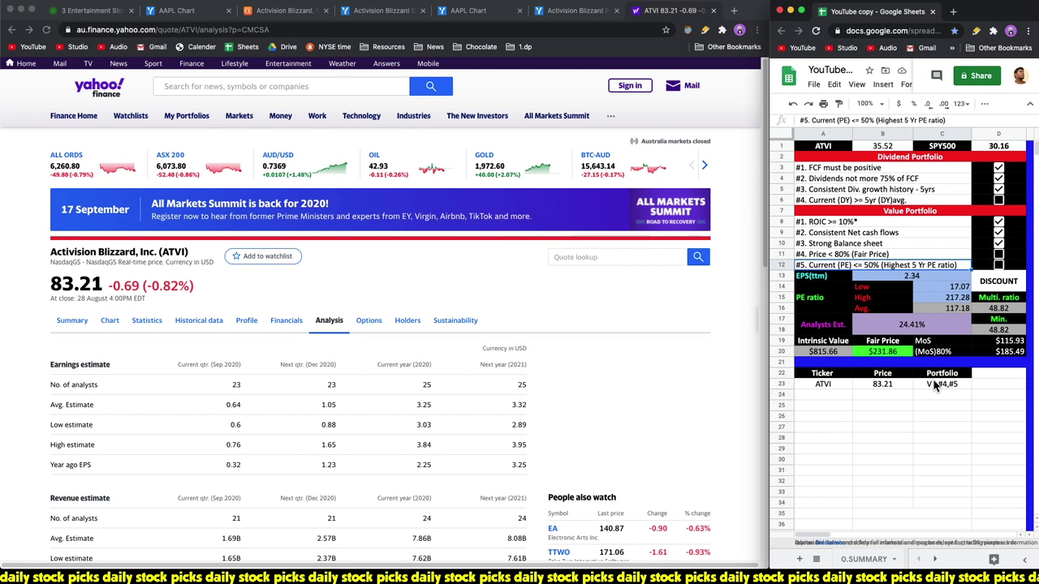
left_click(1011, 284)
left_click(962, 300)
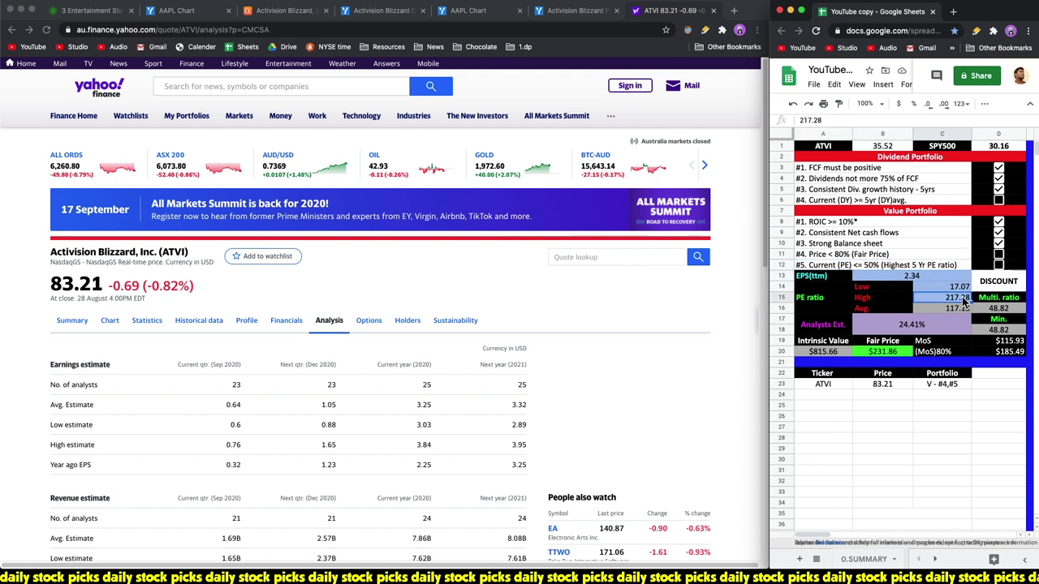
left_click(929, 384)
key("Return")
key("BackSpace")
key("BackSpace")
key("BackSpace")
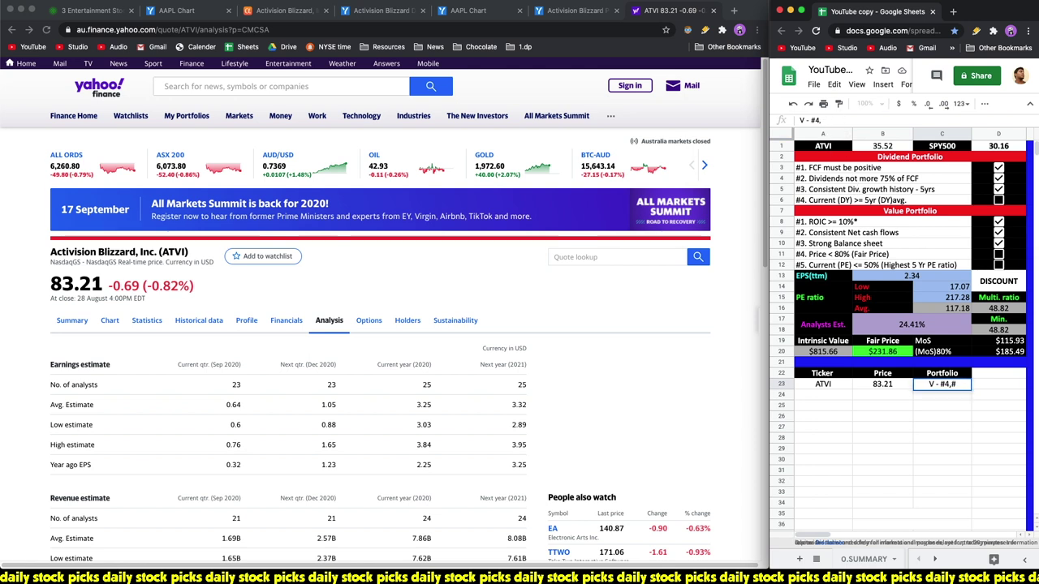
key("Return")
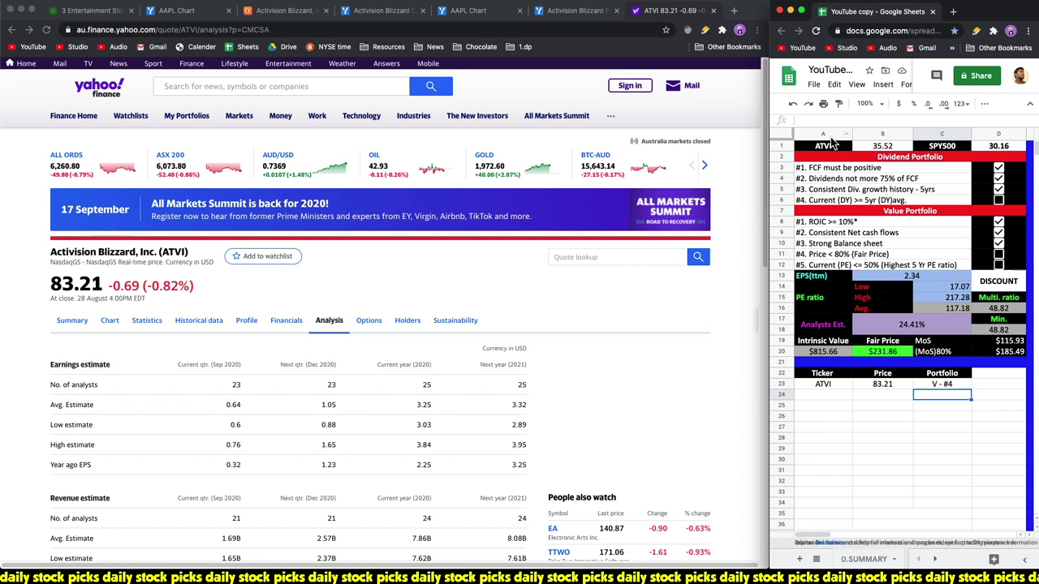
Compare ATVI's past 5 years growth on Yahoo Finance with the spreadsheet's analyst estimate, average PE ratio and intrinsic value
left_click(700, 417)
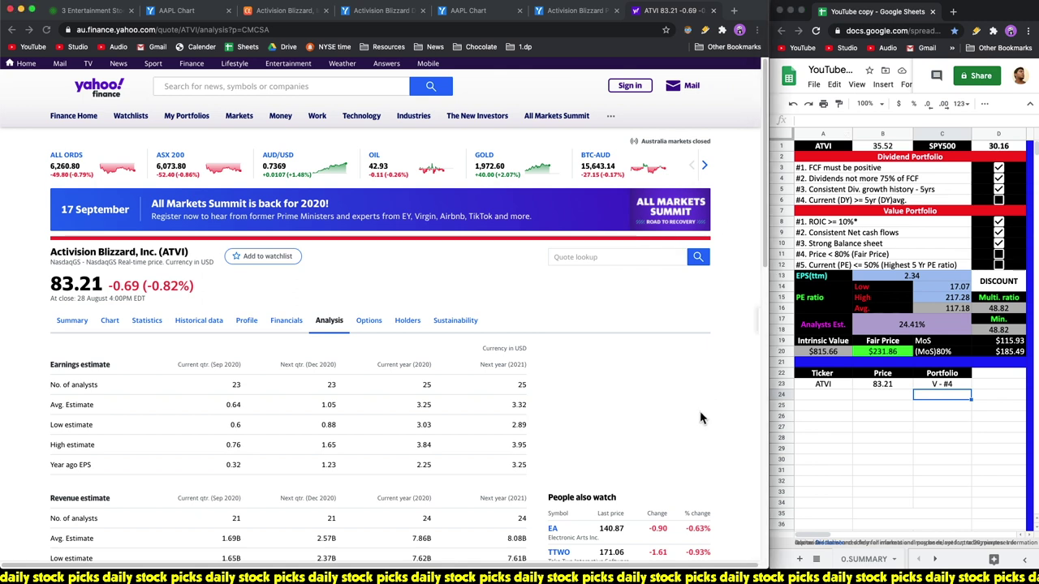
scroll(649, 406, "down", 10)
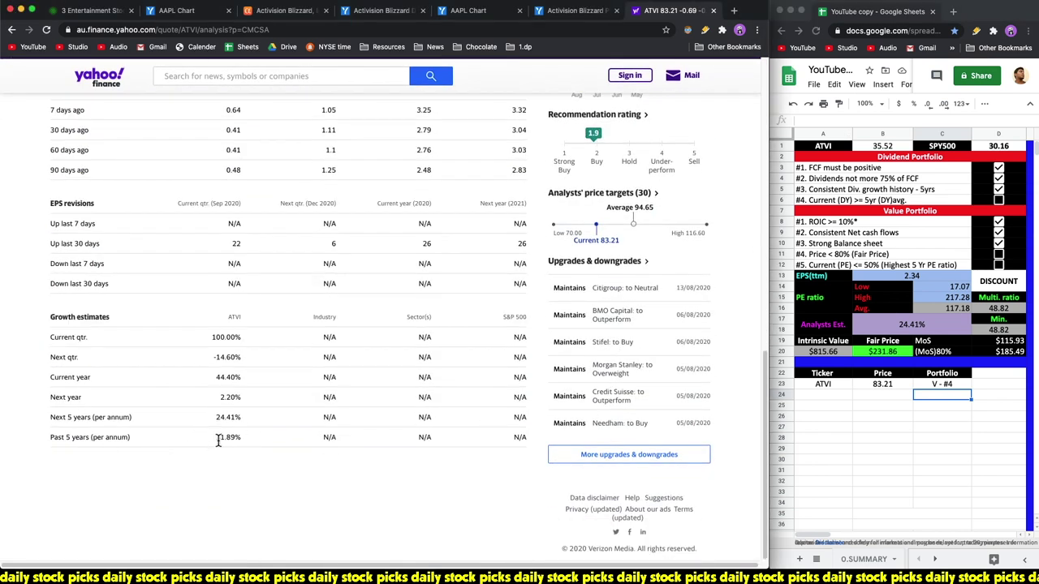
left_click_drag(217, 440, 257, 443)
left_click(938, 332)
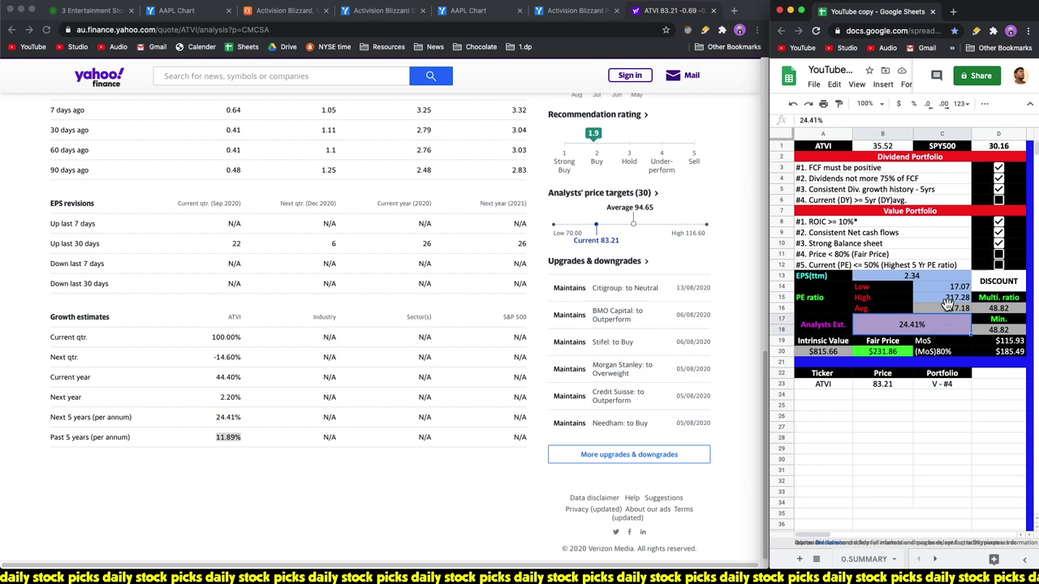
left_click(948, 308)
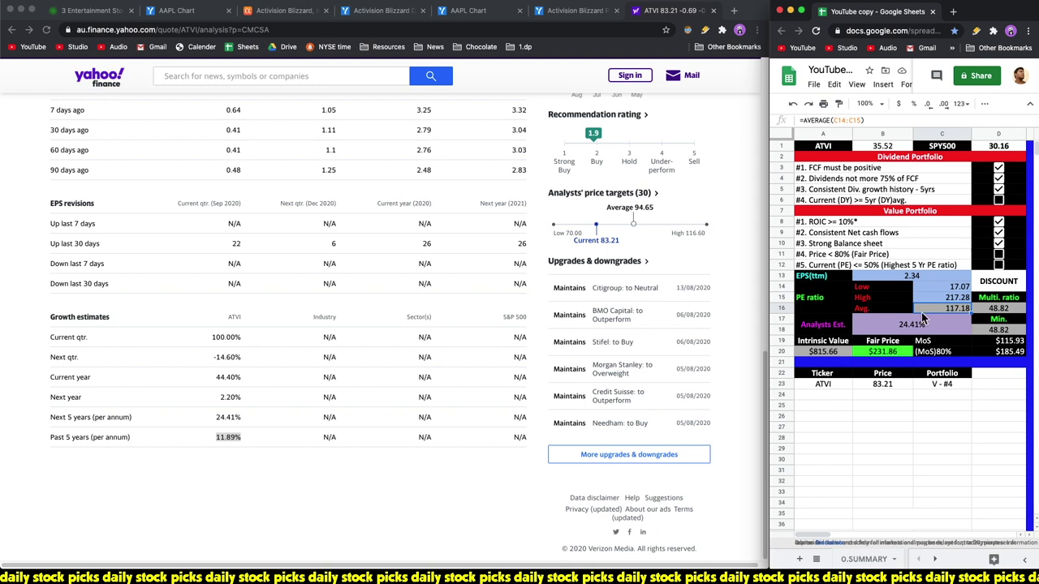
left_click(838, 352)
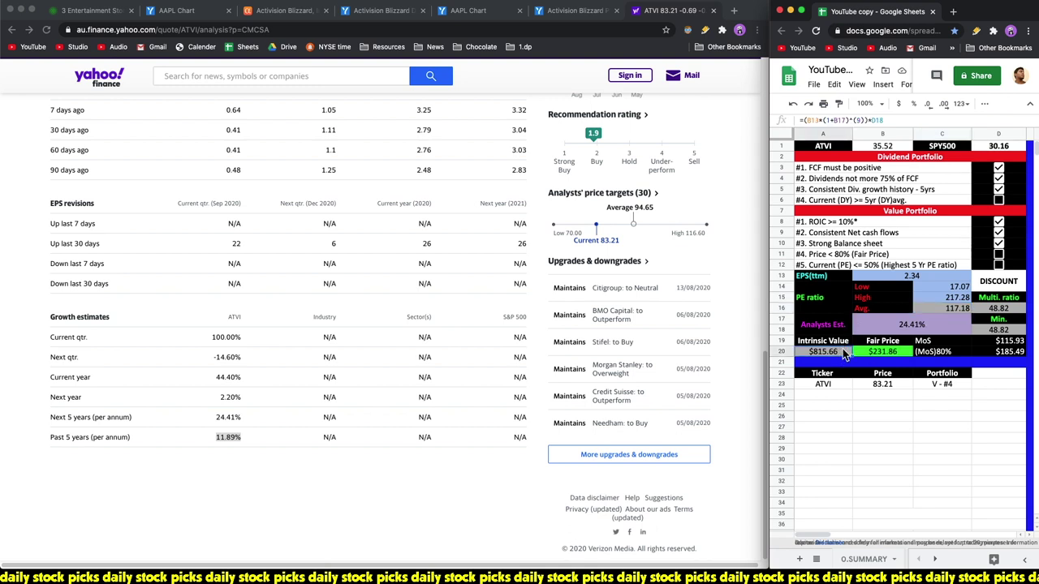
Return to the InvestorPlace entertainment stocks article and review its Activision Blizzard section and introduction
left_click(92, 9)
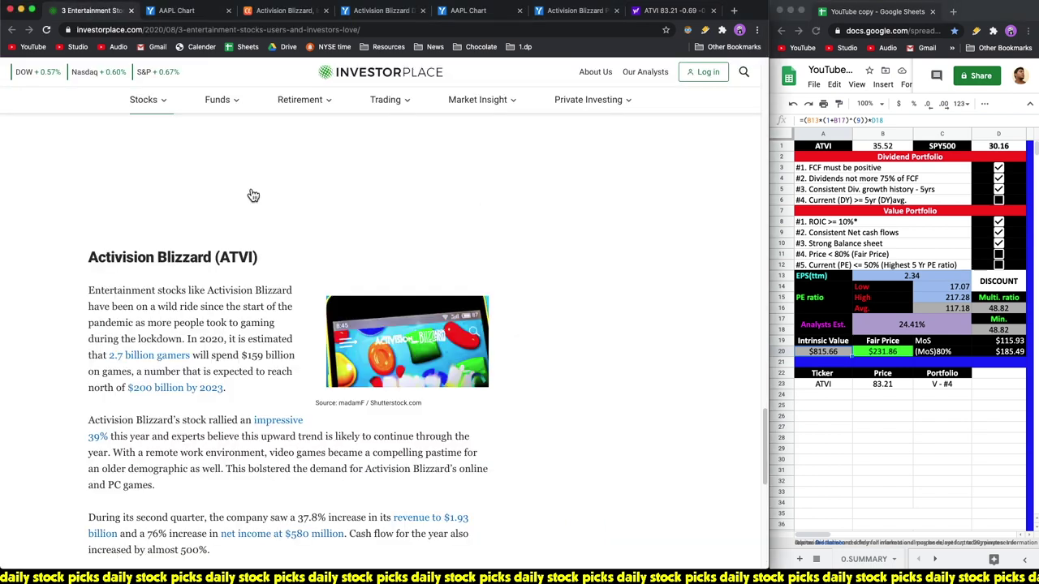
scroll(560, 271, "down", 10)
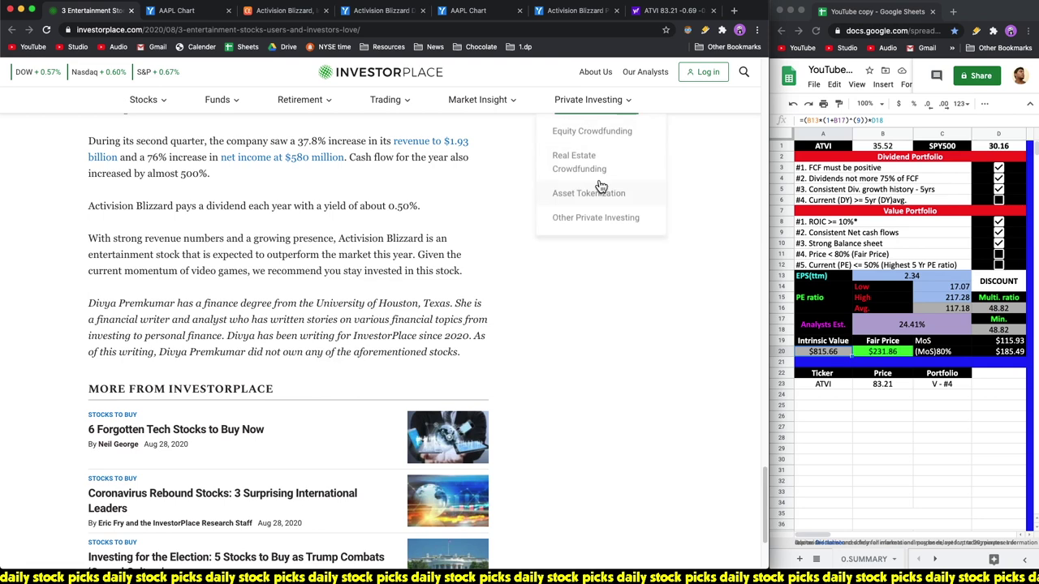
scroll(488, 333, "up", 20)
scroll(488, 333, "down", 12)
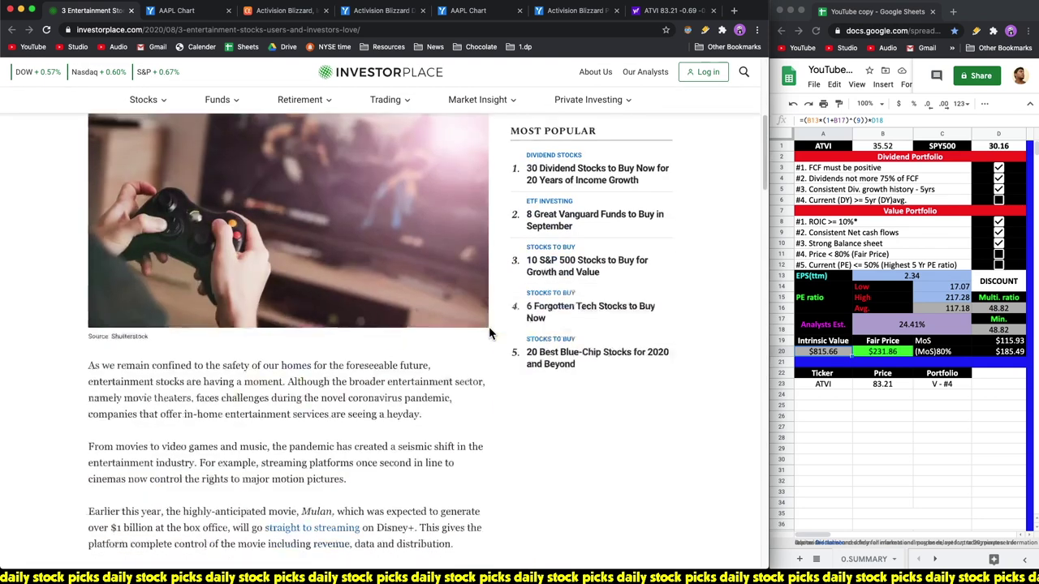